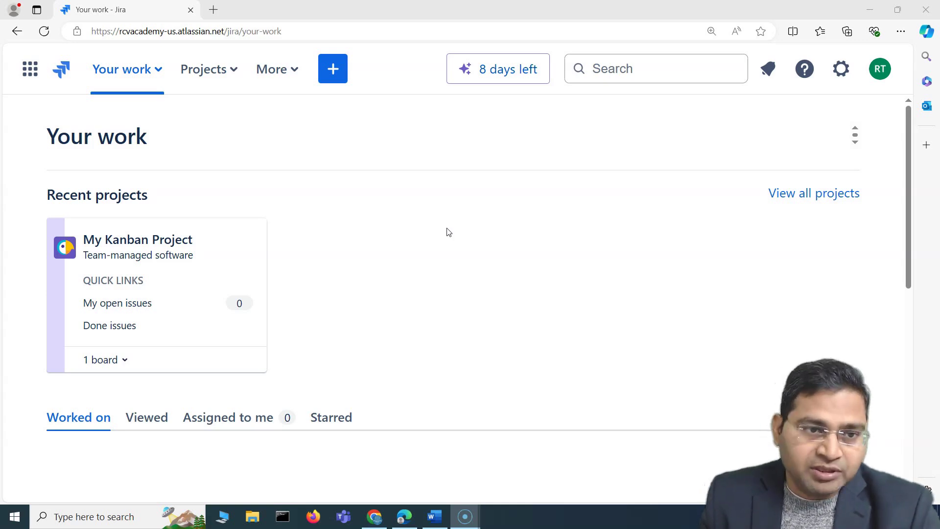
Start creating a new project from the Projects menu
left_click(415, 264)
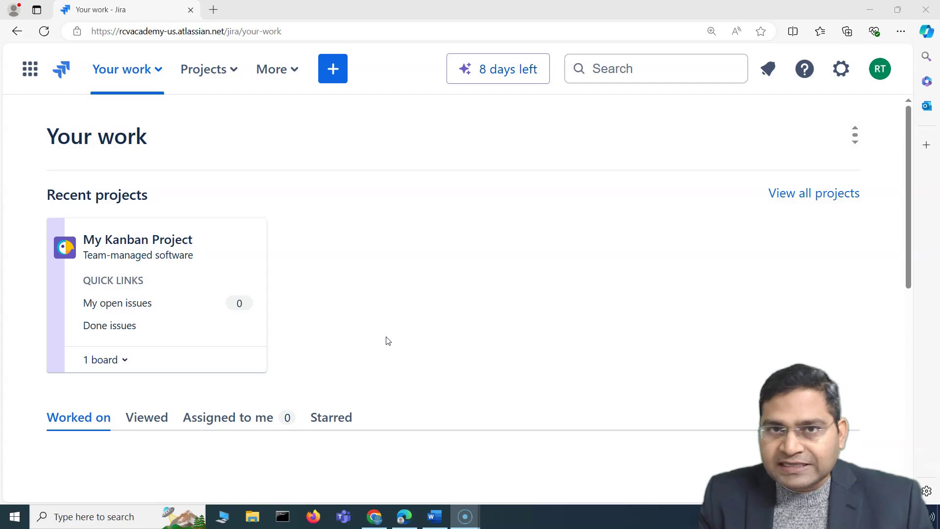
left_click(234, 69)
left_click(245, 345)
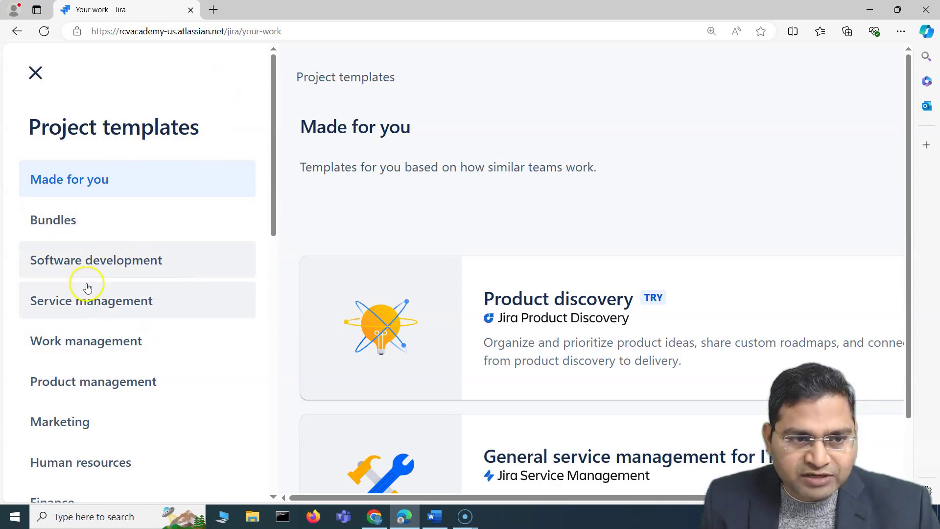
Pick the Scrum template under Software development and choose to use it
scroll(113, 413, "down", 3)
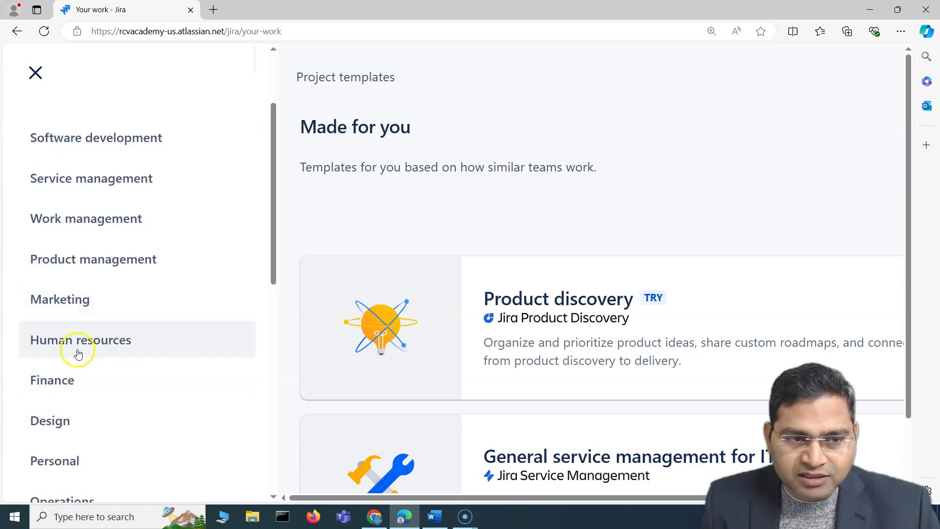
scroll(140, 367, "up", 2)
scroll(98, 309, "down", 3)
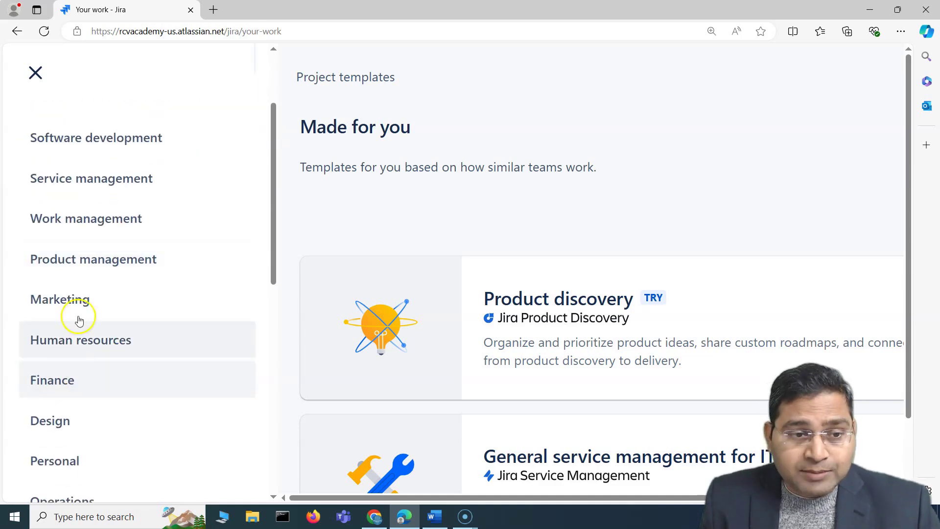
scroll(118, 350, "up", 3)
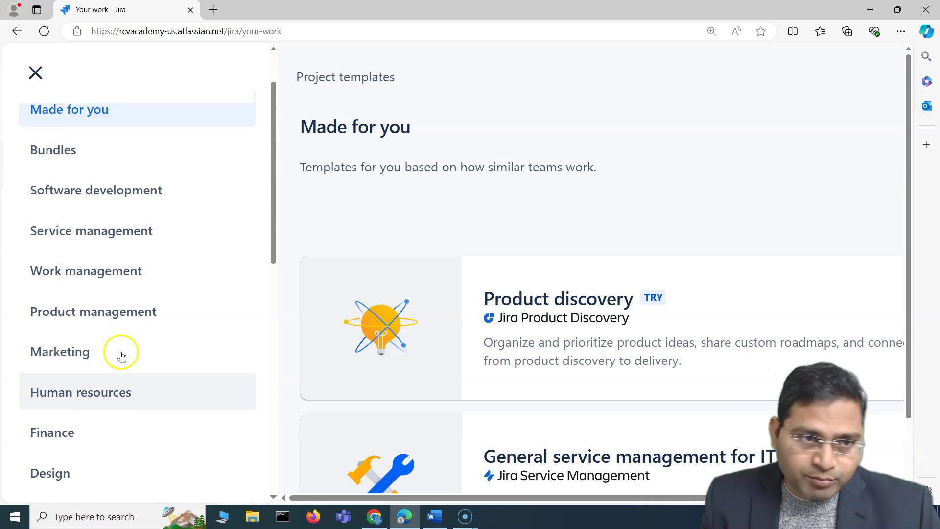
left_click(106, 265)
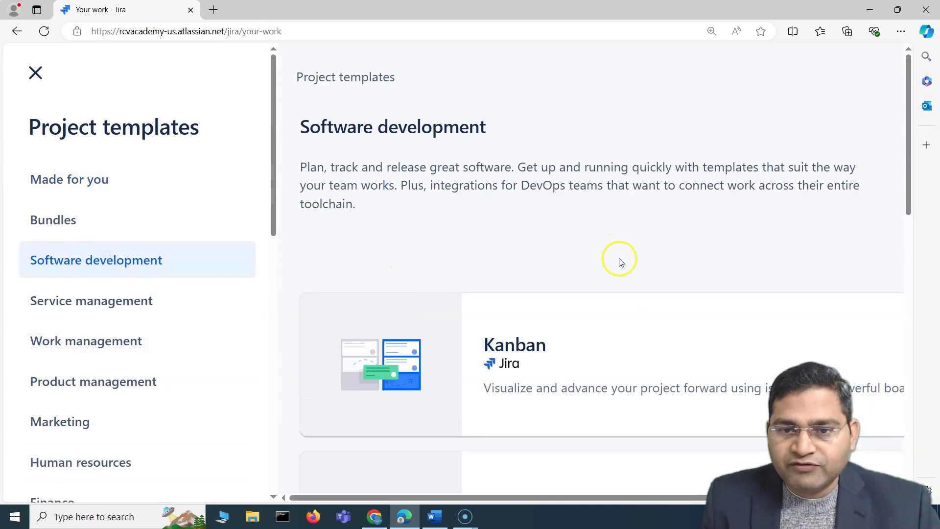
scroll(475, 296, "down", 3)
left_click(531, 306)
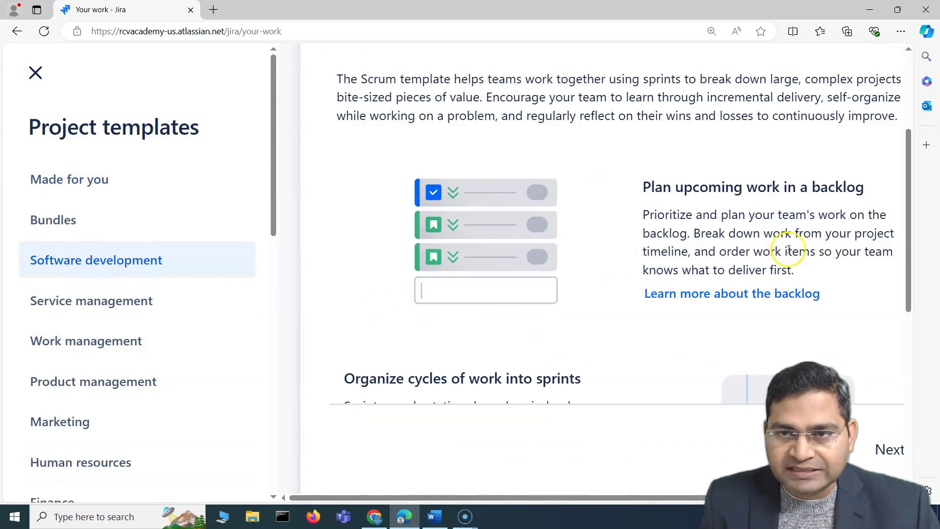
scroll(711, 283, "down", 5)
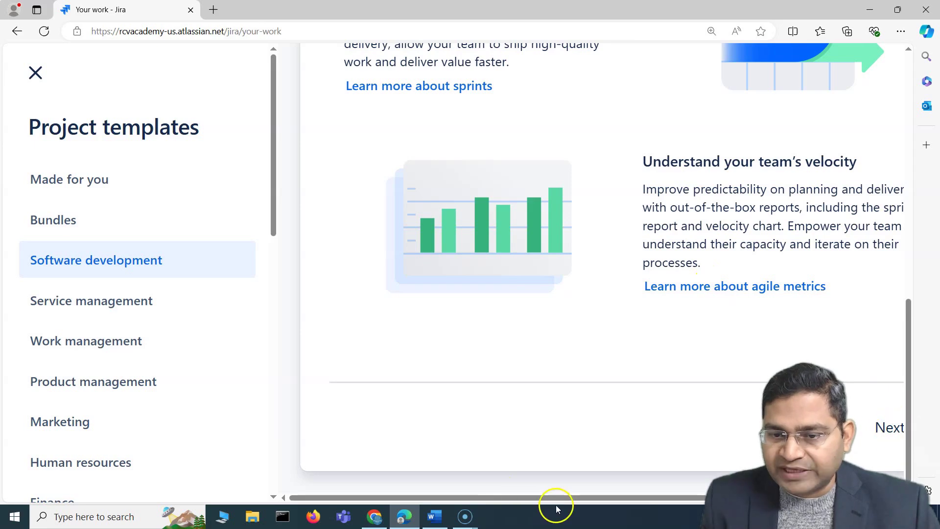
left_click_drag(560, 502, 685, 501)
left_click(862, 427)
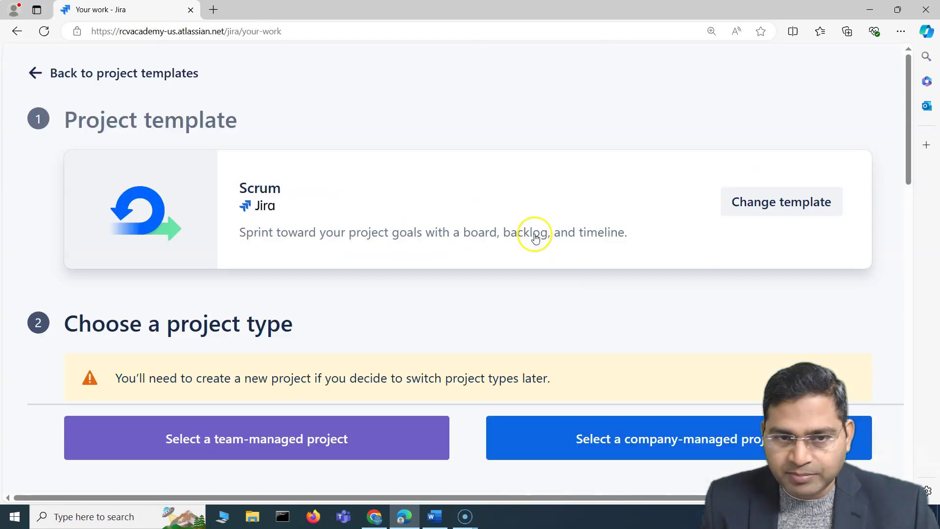
scroll(99, 324, "down", 2)
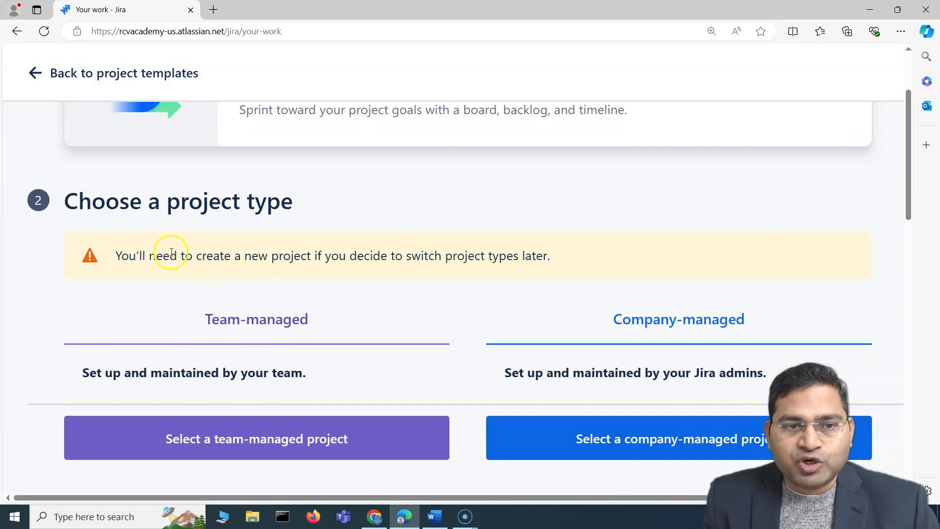
left_click_drag(199, 318, 310, 319)
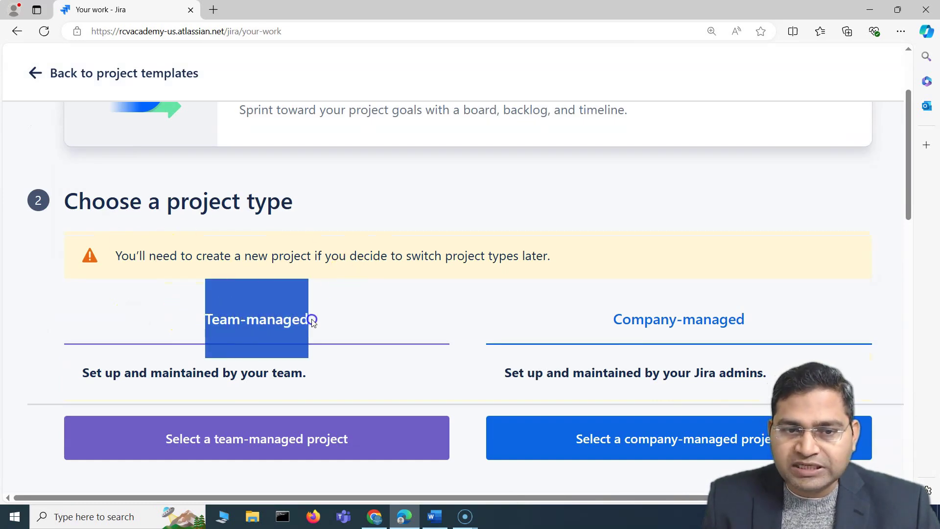
left_click(615, 320)
left_click_drag(615, 321, 749, 318)
left_click(556, 308)
scroll(556, 306, "down", 1)
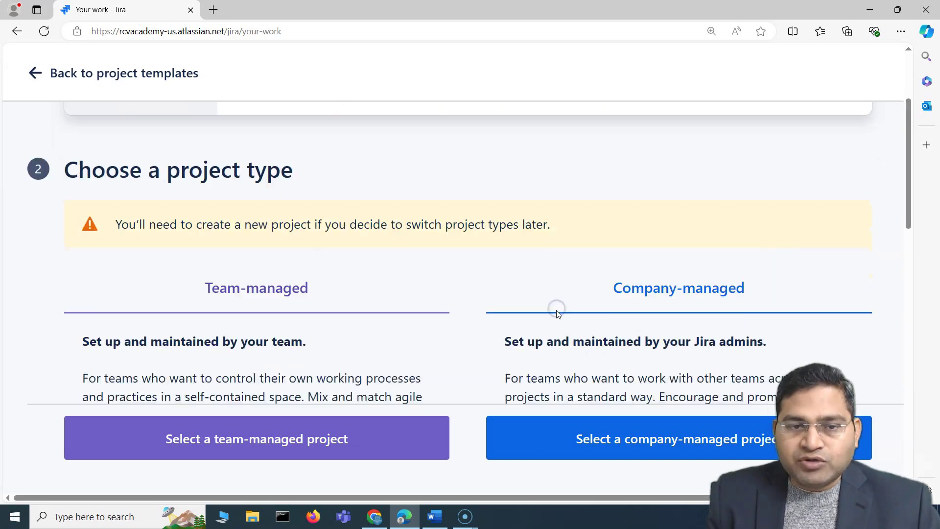
left_click_drag(206, 258, 239, 262)
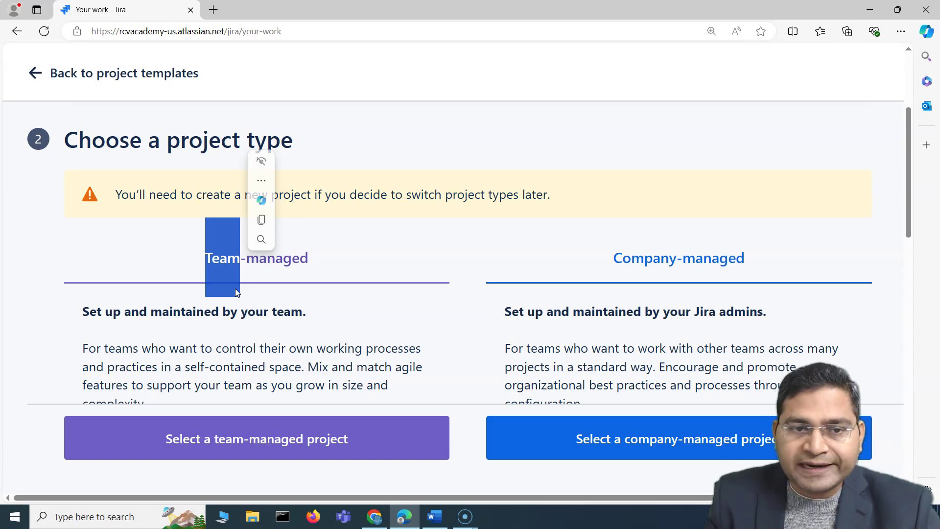
left_click_drag(245, 349, 253, 348)
left_click(176, 362)
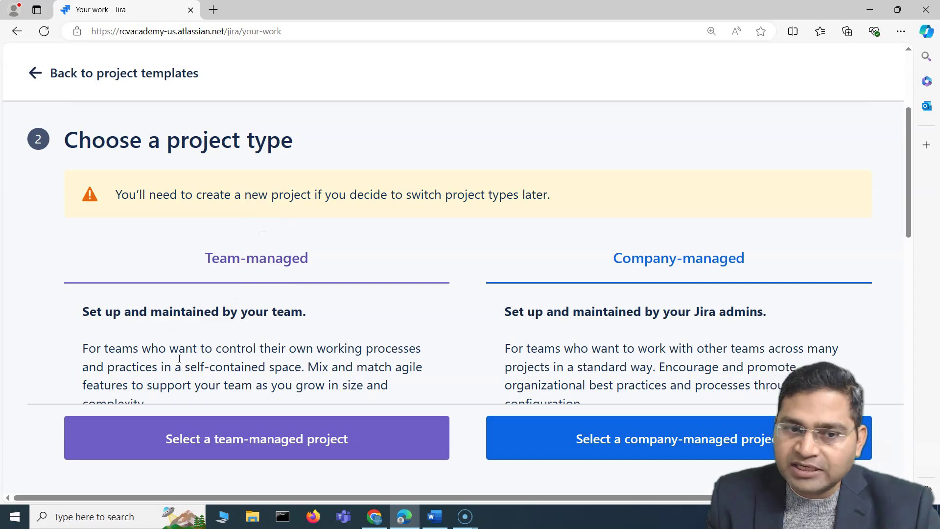
scroll(279, 377, "down", 1)
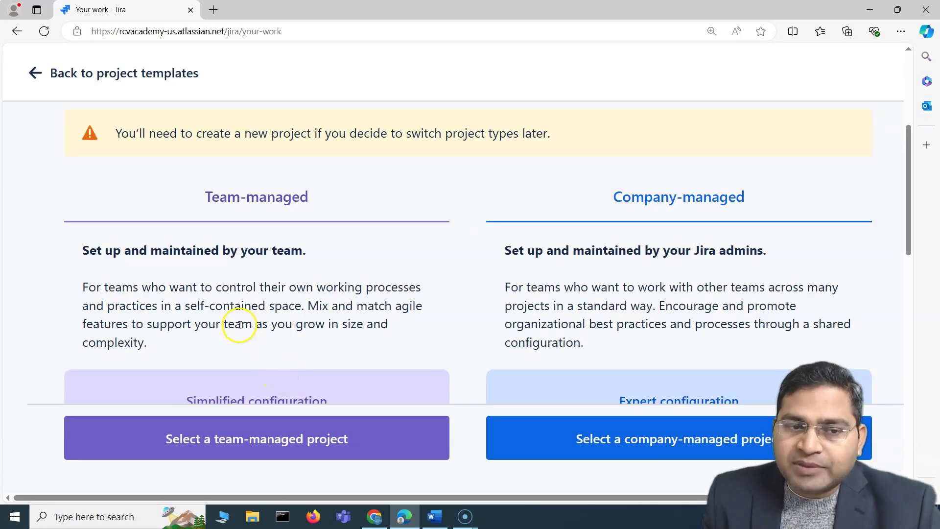
scroll(237, 321, "down", 2)
left_click_drag(185, 278, 332, 279)
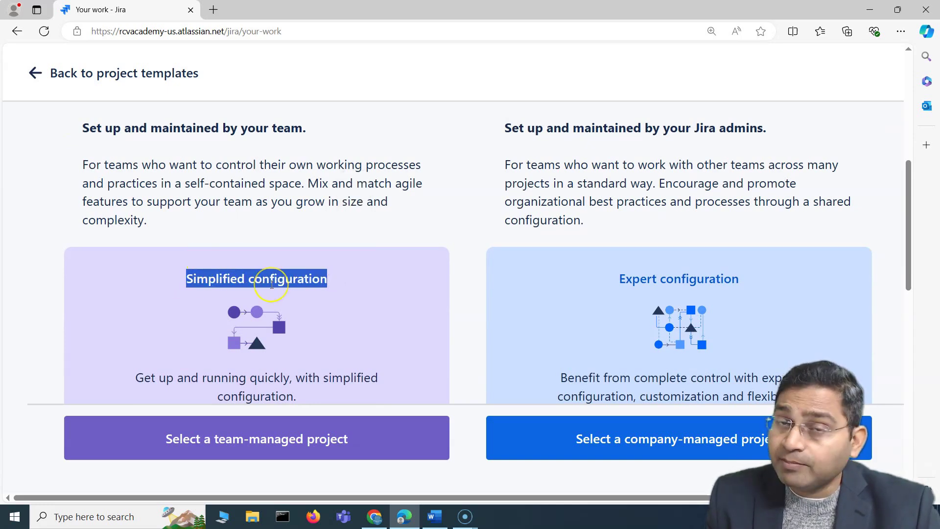
scroll(272, 285, "down", 1)
scroll(271, 287, "up", 3)
scroll(270, 289, "down", 3)
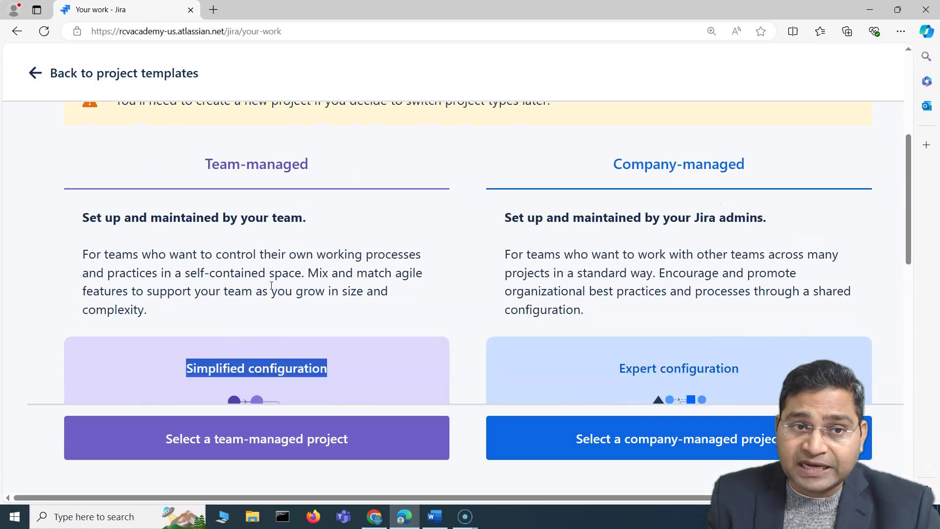
left_click_drag(177, 316, 298, 340)
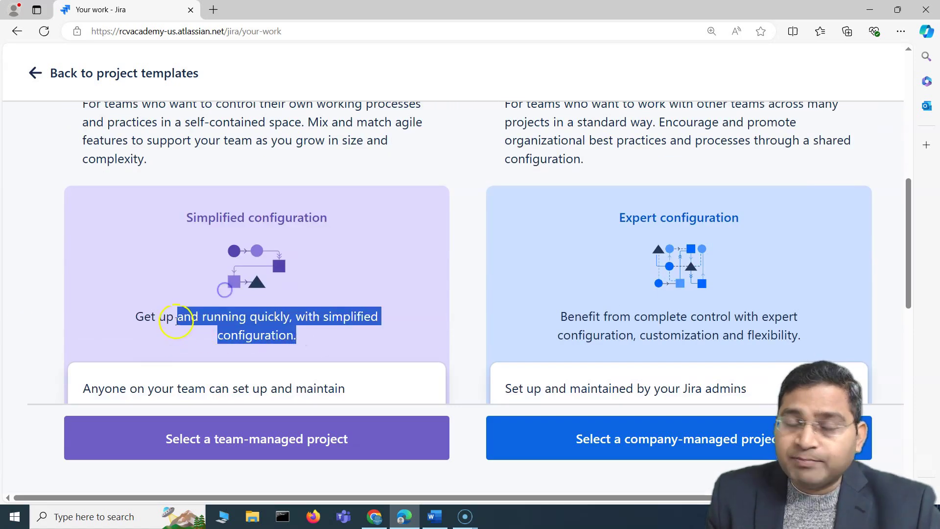
scroll(255, 315, "down", 1)
left_click(271, 269)
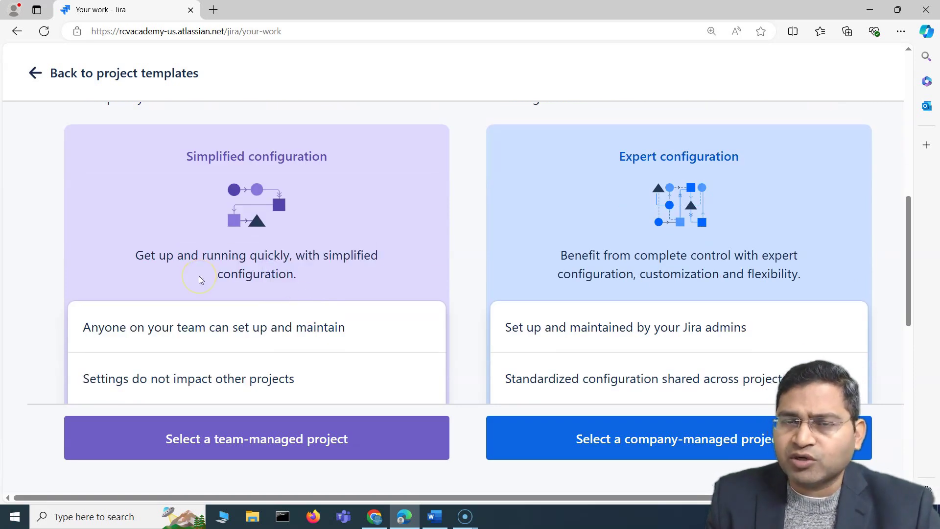
scroll(210, 325, "down", 2)
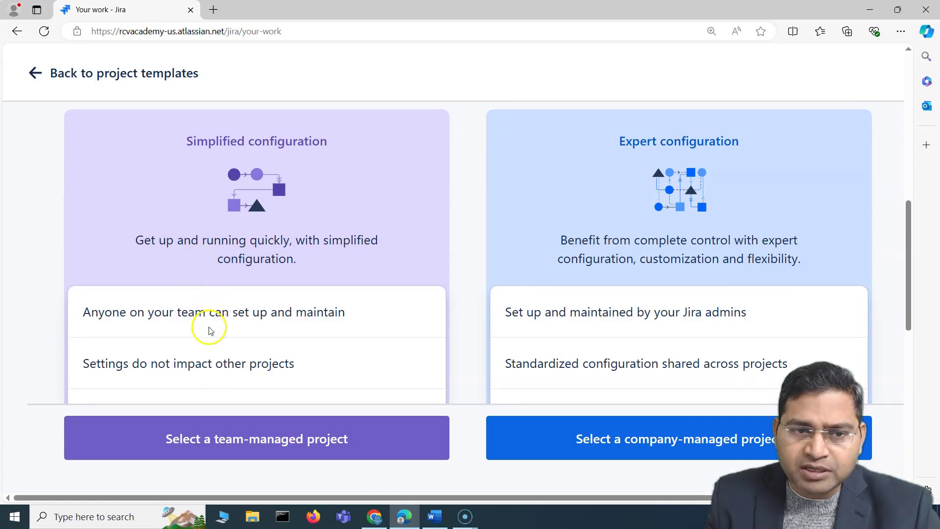
scroll(274, 294, "up", 4)
scroll(282, 276, "down", 5)
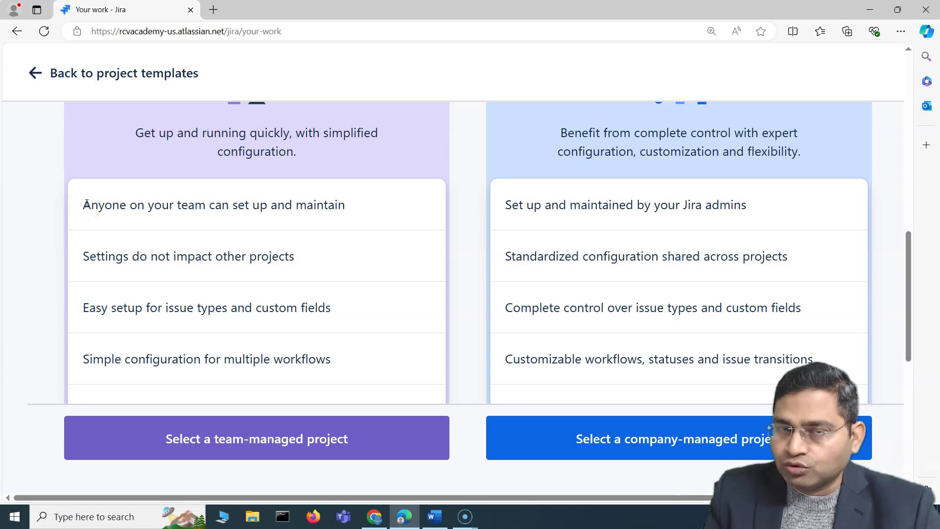
scroll(231, 214, "down", 1)
scroll(545, 279, "up", 8)
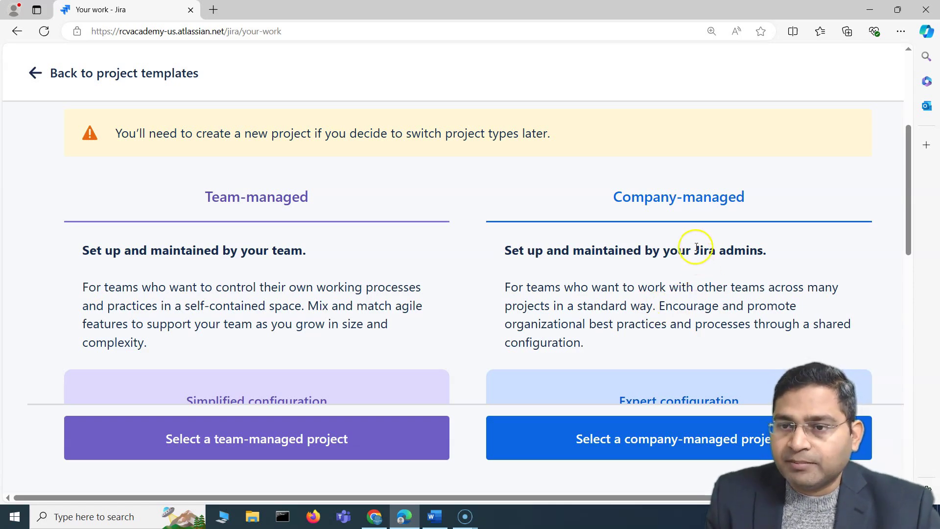
left_click_drag(694, 250, 764, 248)
left_click(661, 289)
scroll(598, 277, "down", 1)
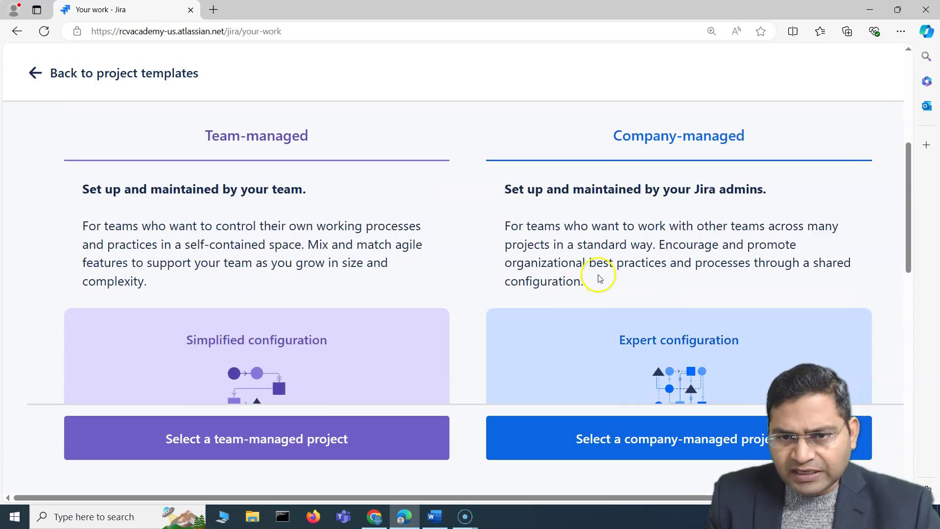
left_click_drag(596, 280, 574, 248)
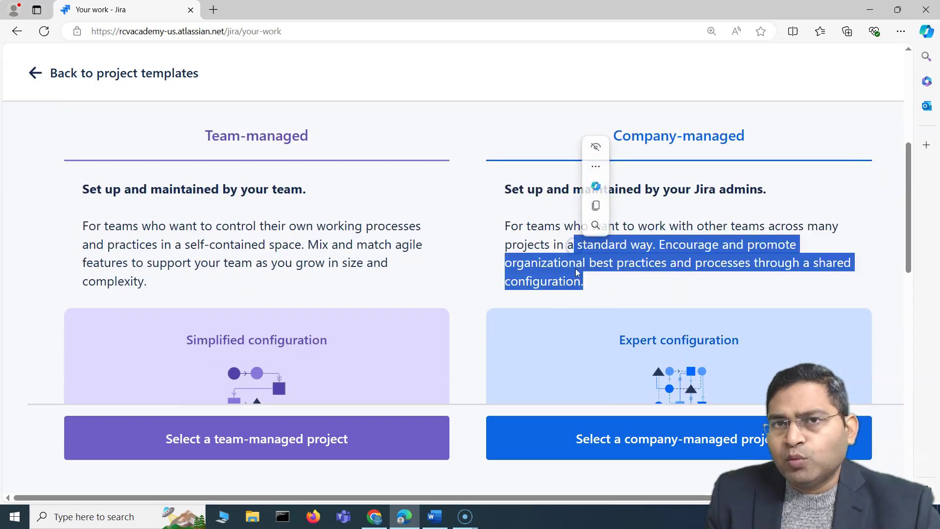
left_click(620, 250)
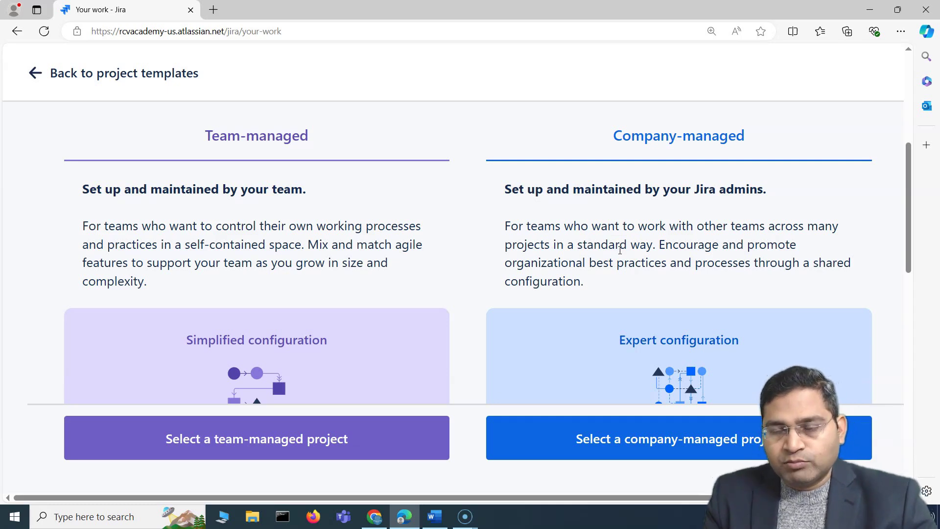
left_click_drag(582, 226, 602, 283)
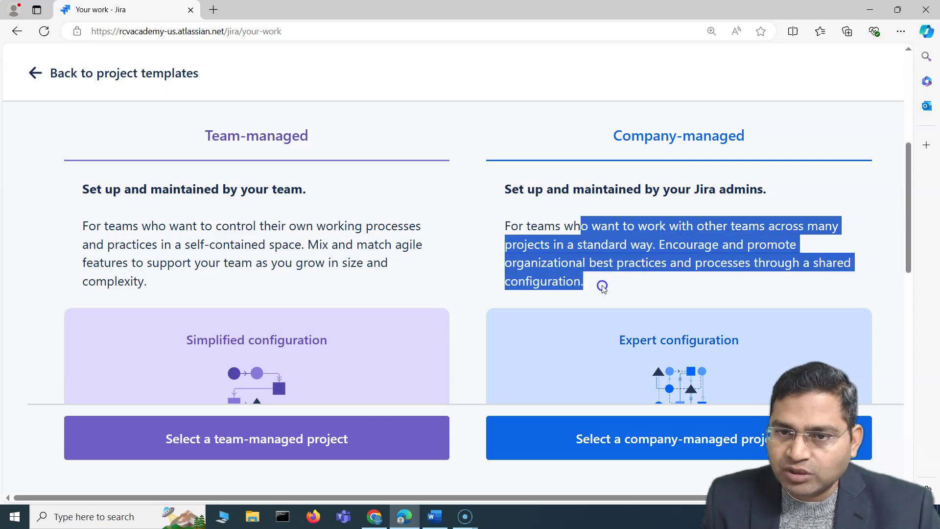
left_click(580, 226)
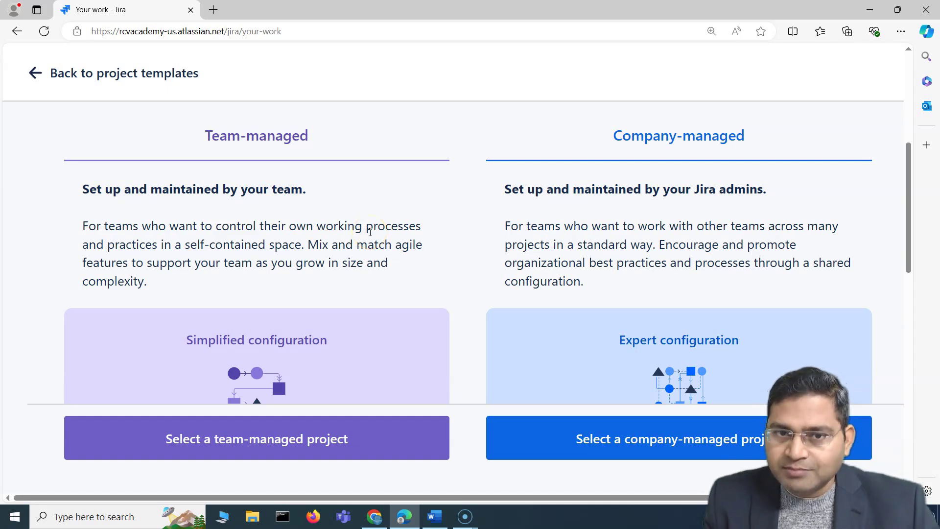
scroll(361, 268, "down", 2)
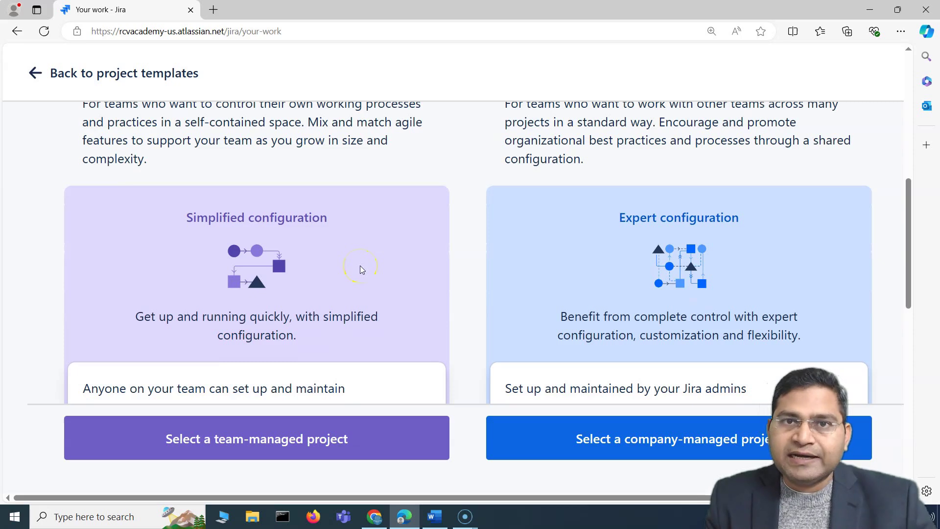
scroll(360, 269, "down", 2)
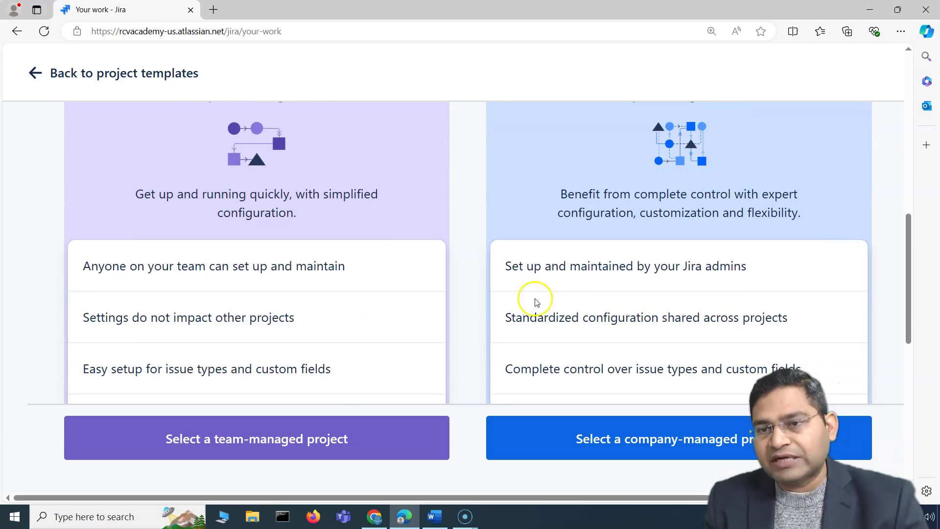
scroll(384, 314, "down", 1)
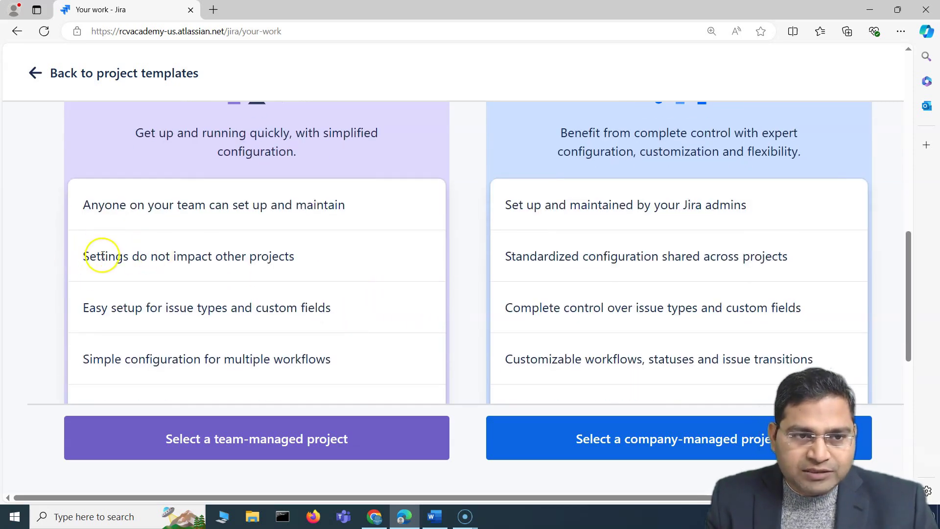
left_click_drag(81, 256, 300, 255)
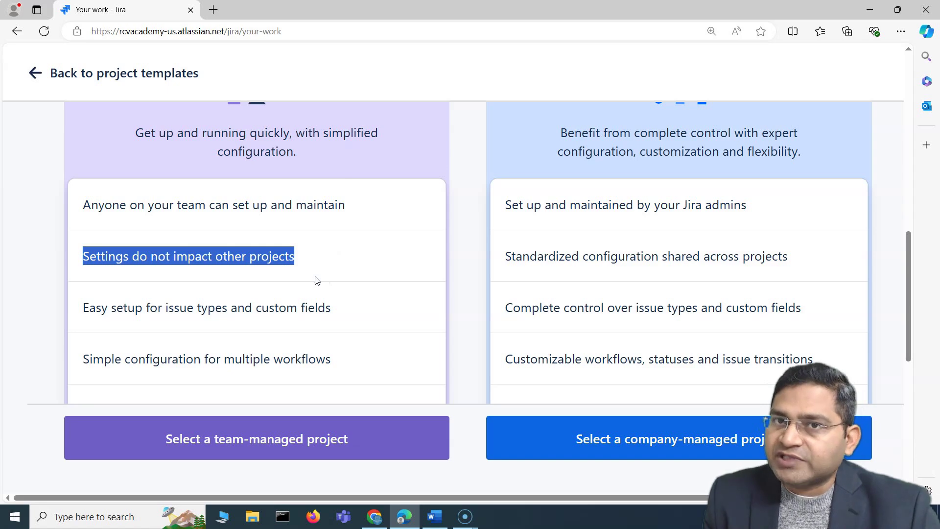
left_click(120, 277)
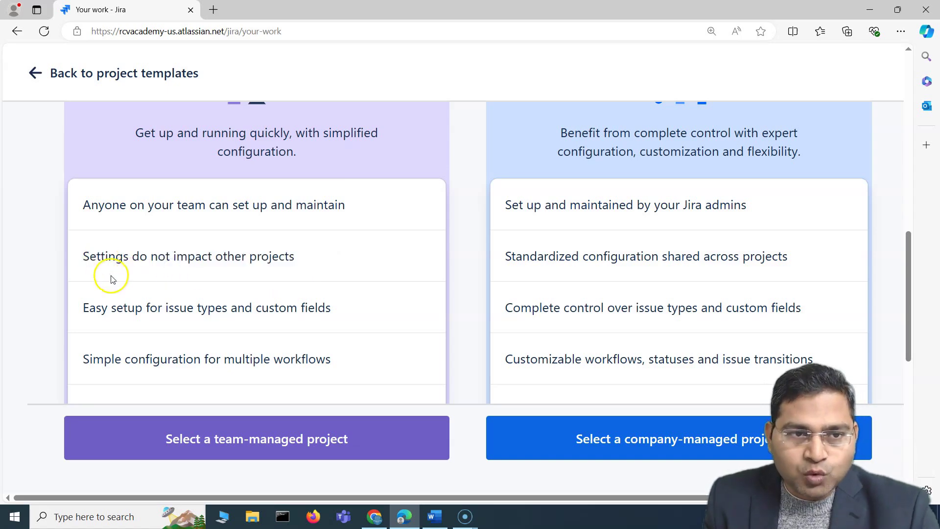
scroll(115, 274, "up", 7)
scroll(196, 274, "down", 7)
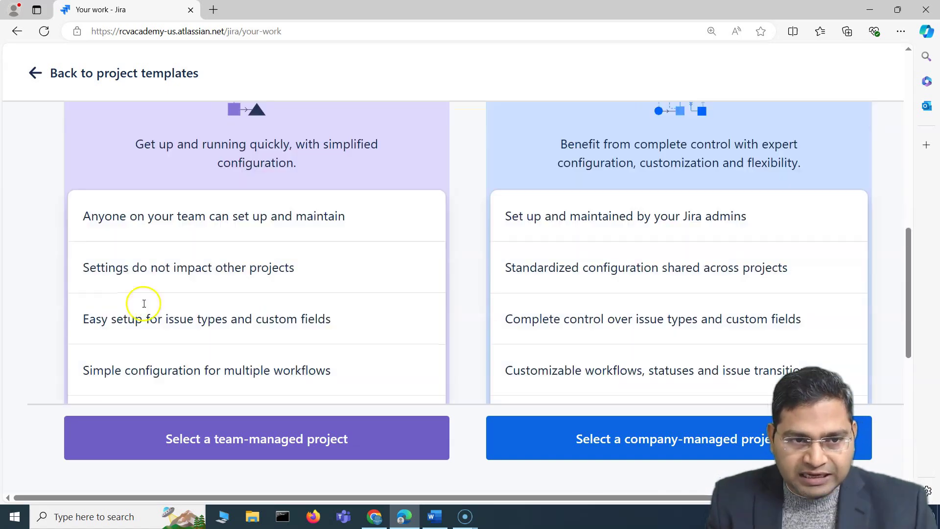
left_click_drag(83, 256, 294, 273)
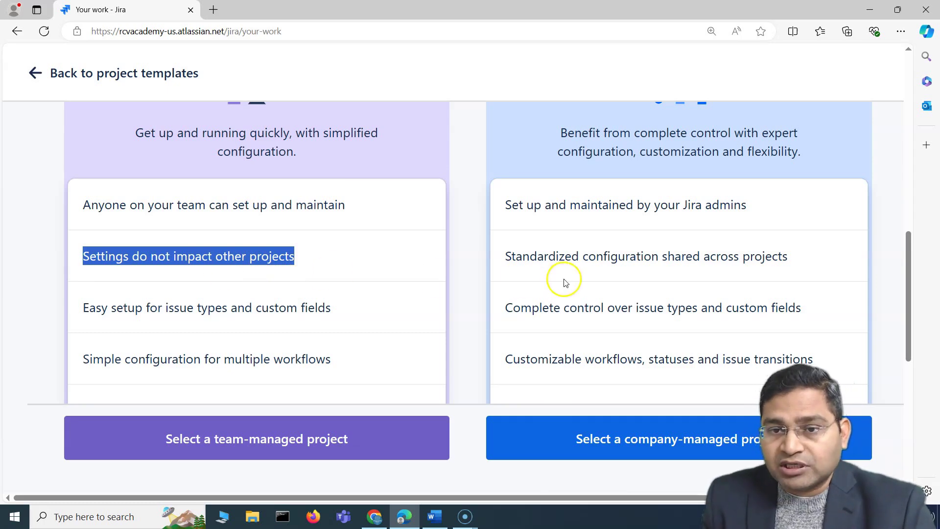
left_click_drag(506, 256, 808, 262)
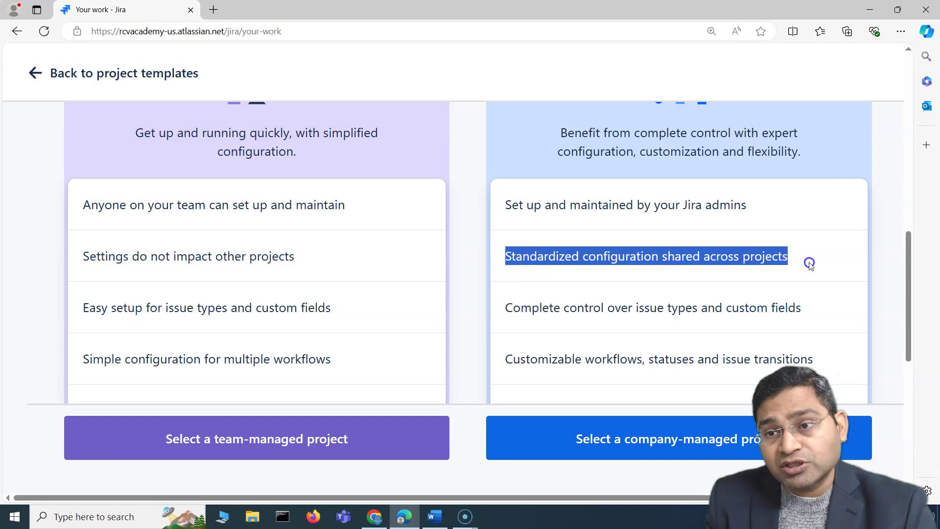
left_click(553, 269)
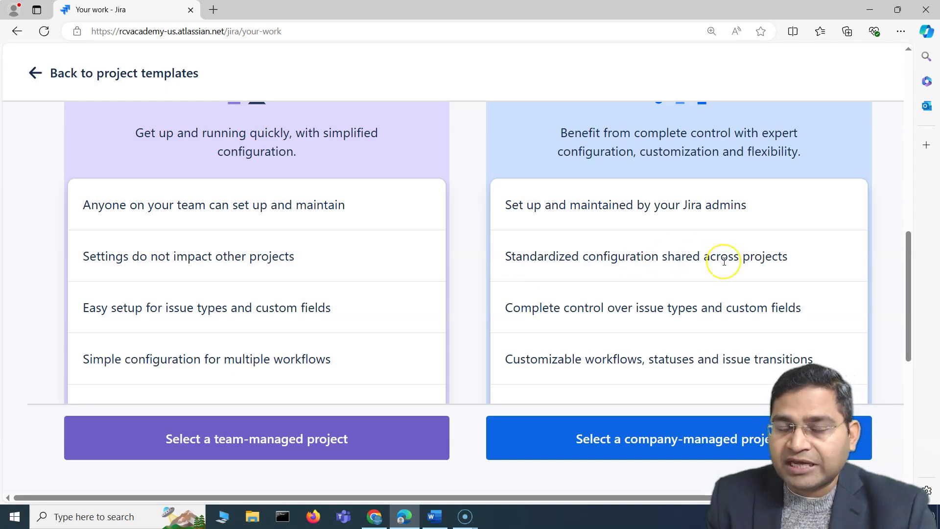
left_click_drag(82, 308, 331, 311)
scroll(299, 340, "down", 1)
left_click(274, 252)
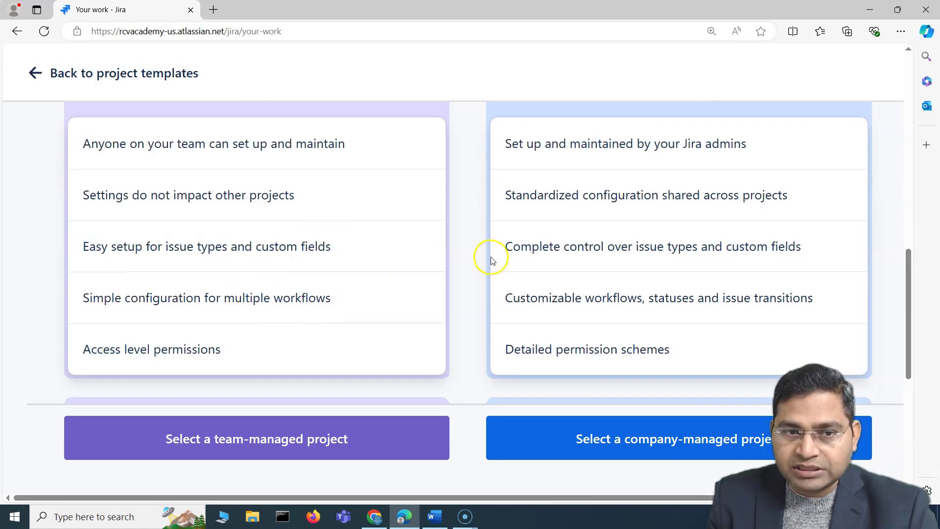
left_click_drag(531, 247, 664, 247)
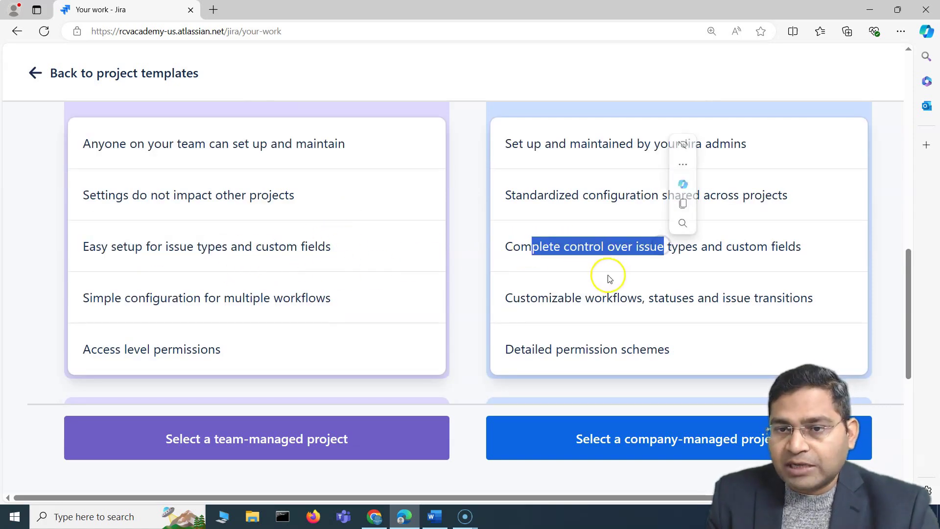
left_click(710, 257)
left_click_drag(807, 248, 499, 247)
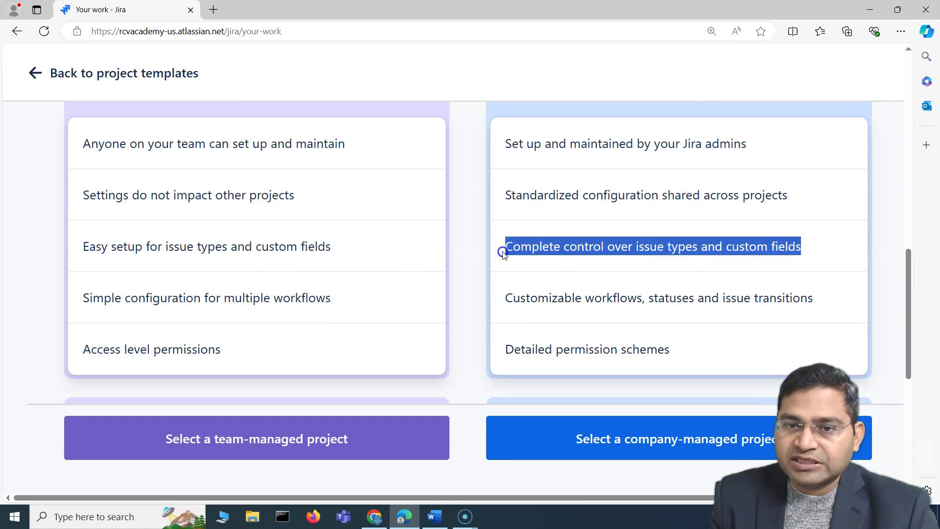
left_click(656, 278)
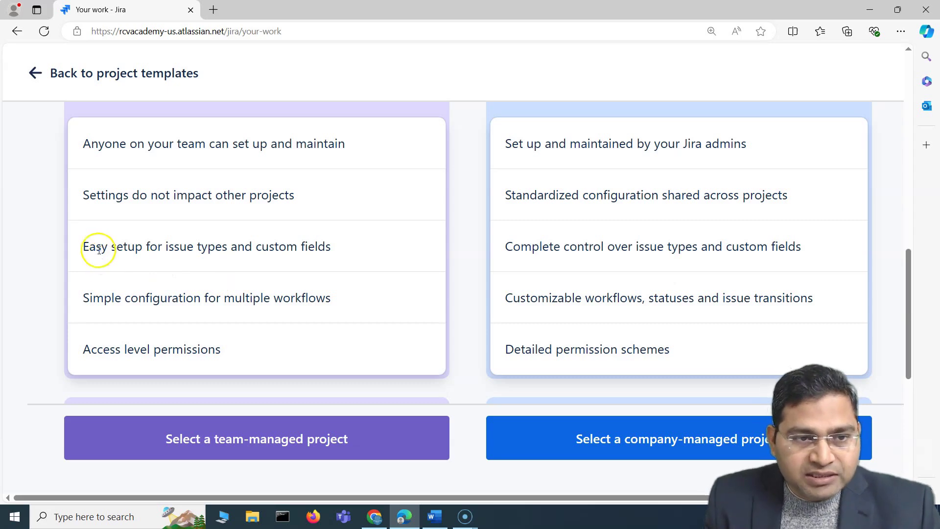
mouse_move(90, 246)
left_mouse_down()
mouse_move(333, 248)
mouse_move(72, 250)
left_mouse_up()
left_click(206, 260)
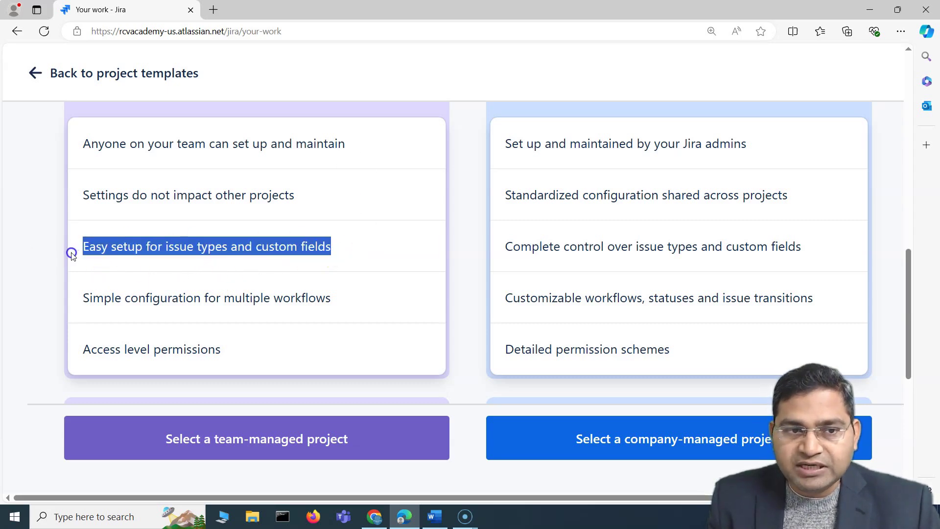
left_click(275, 263)
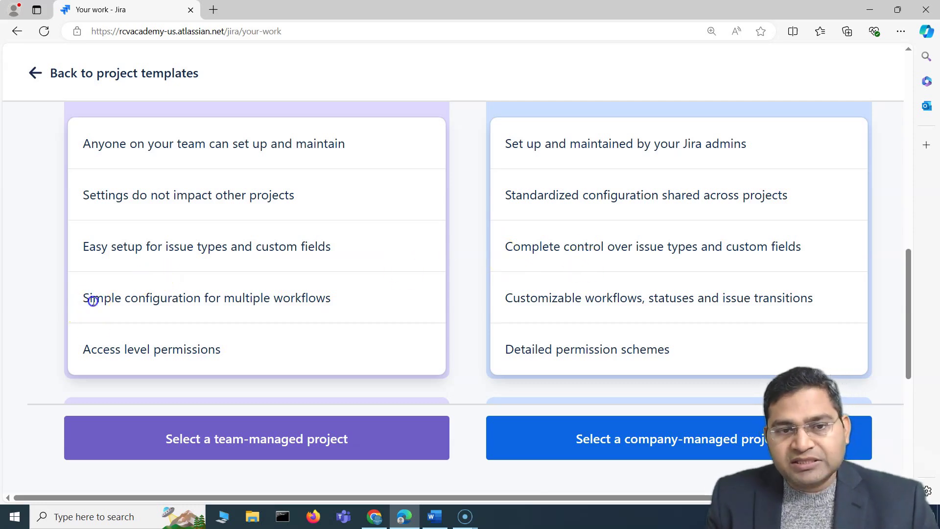
left_click_drag(93, 298, 353, 298)
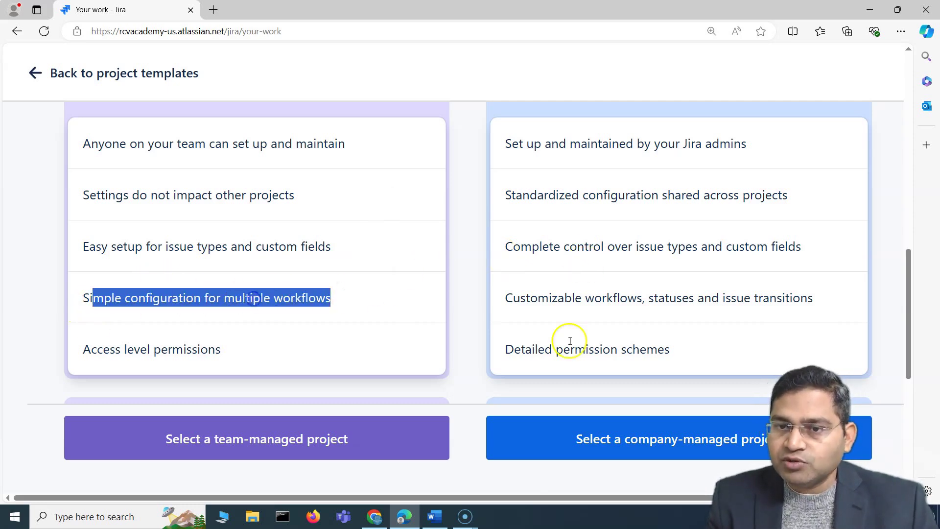
left_click(587, 322)
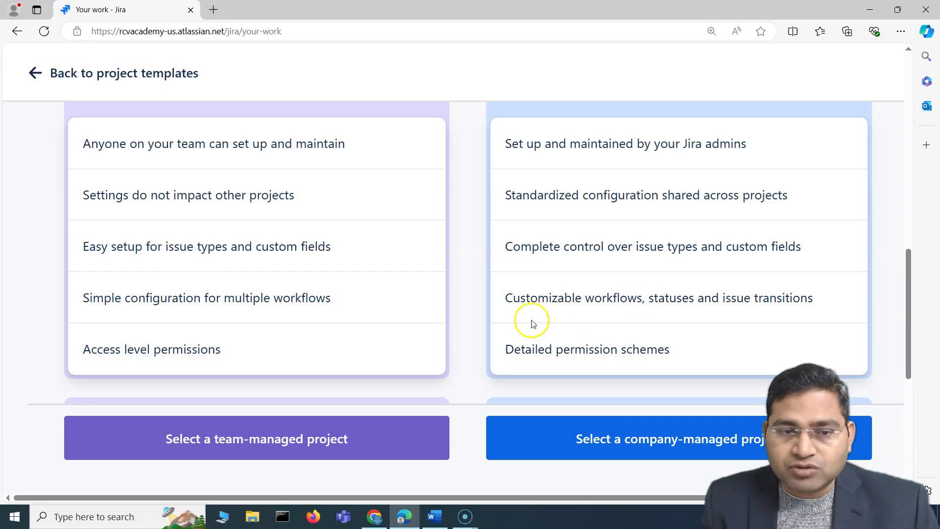
left_click(81, 348)
left_click_drag(81, 349, 243, 342)
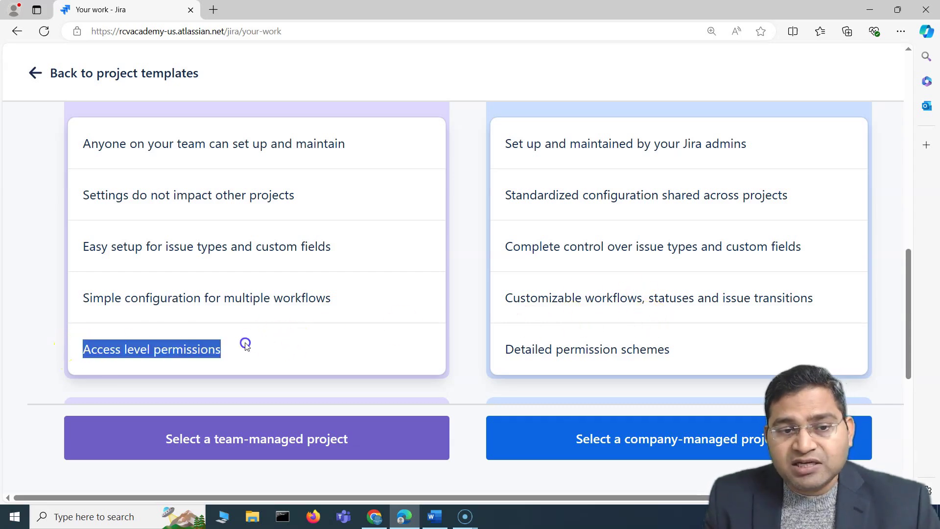
left_click(236, 297)
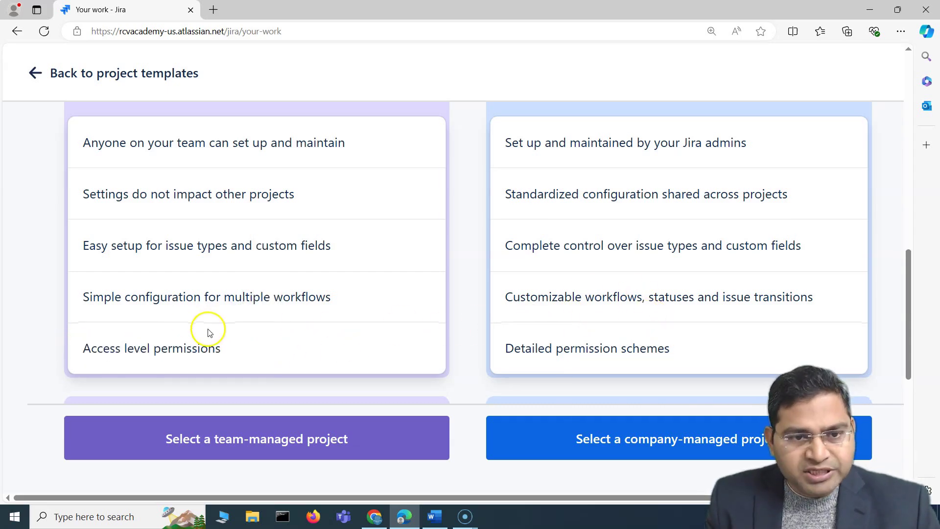
scroll(294, 304, "down", 3)
left_click_drag(690, 227, 515, 223)
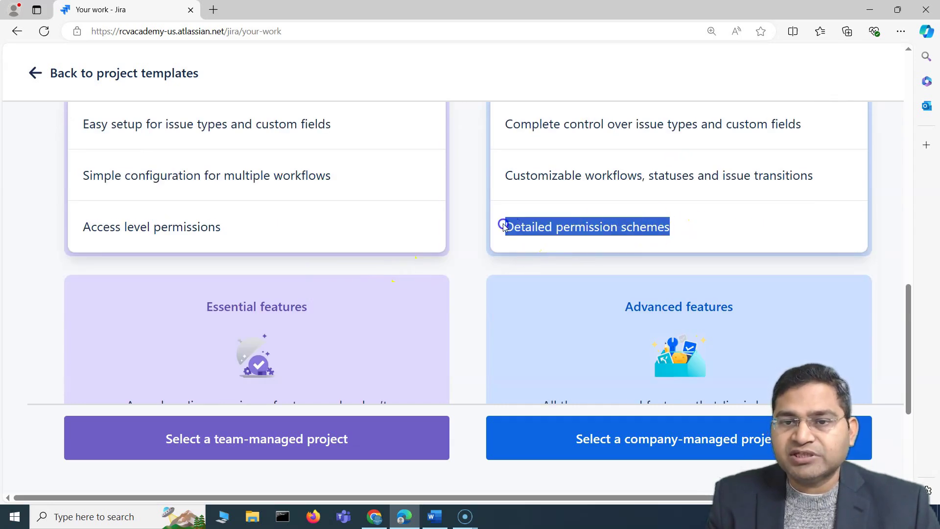
left_click(786, 225)
scroll(583, 266, "up", 6)
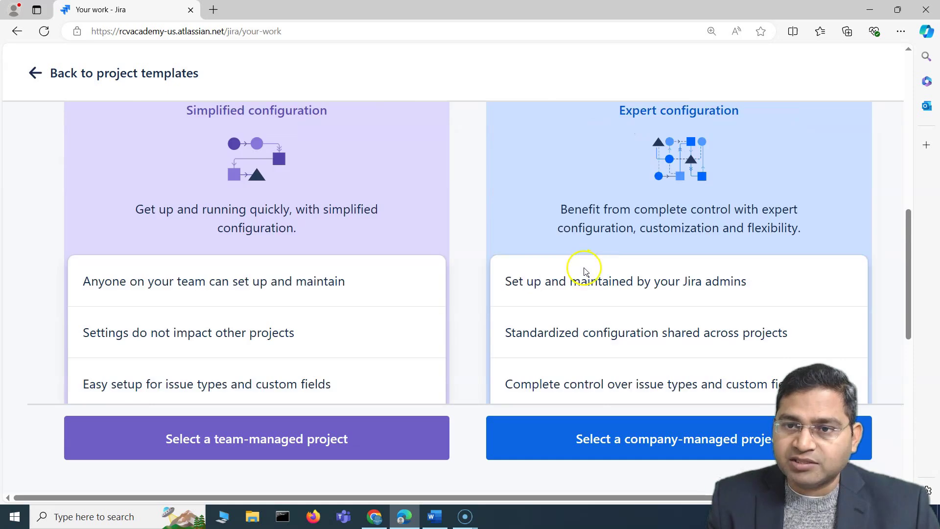
scroll(583, 274, "up", 2)
scroll(578, 277, "down", 1)
scroll(578, 279, "up", 1)
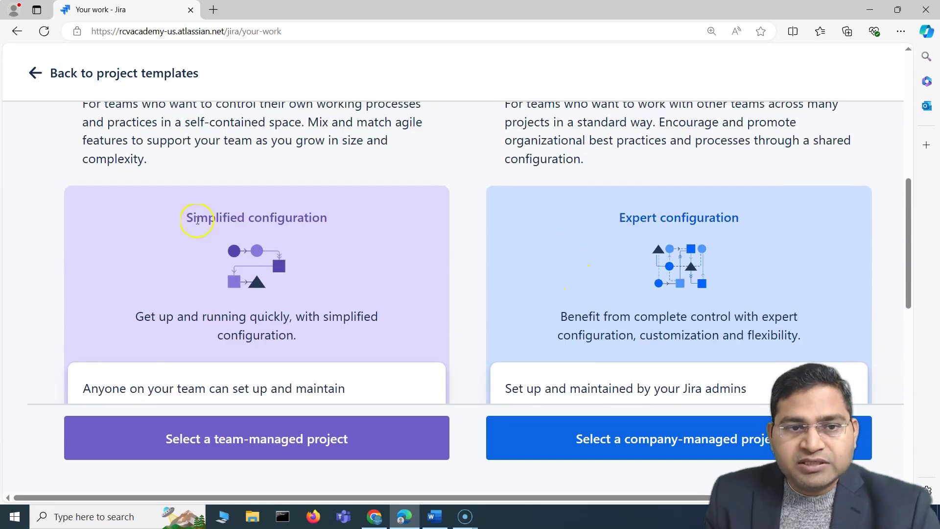
left_click_drag(198, 220, 329, 218)
left_click(373, 265)
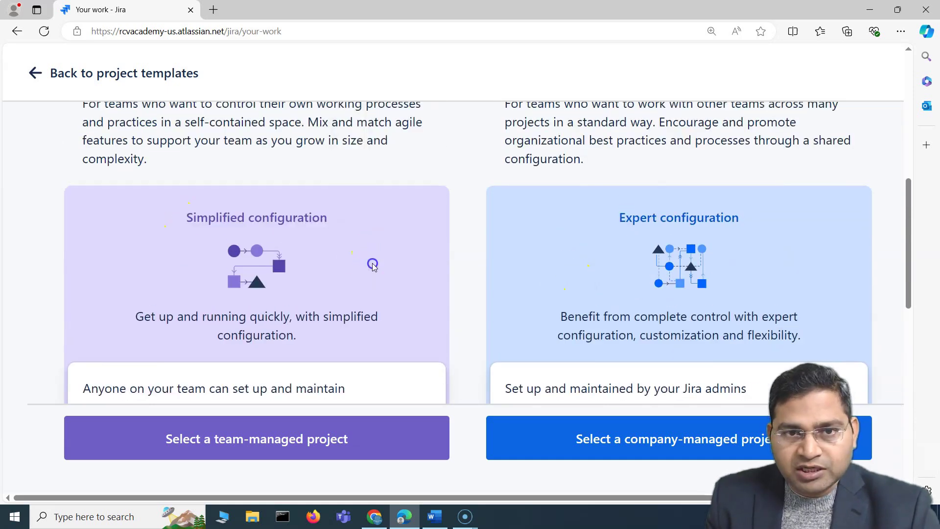
scroll(357, 264, "up", 3)
scroll(496, 265, "down", 2)
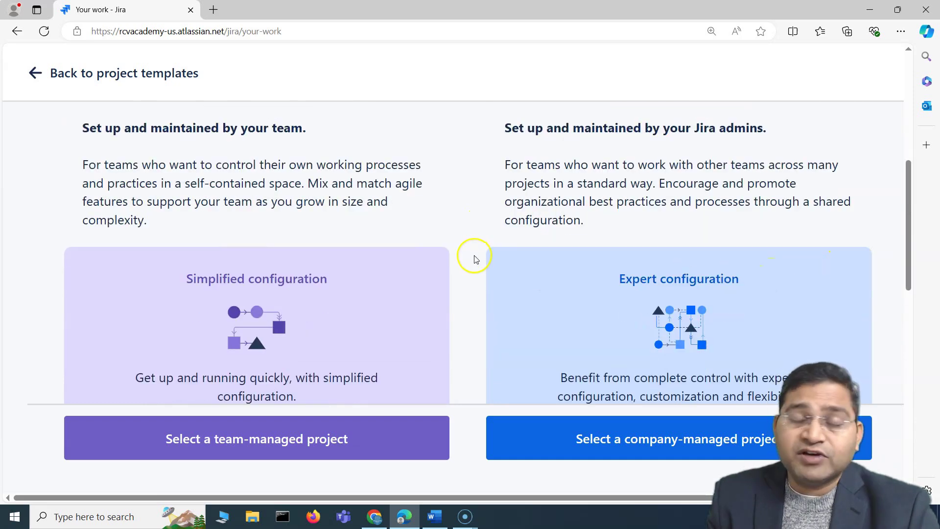
scroll(473, 264, "up", 1)
scroll(472, 272, "down", 6)
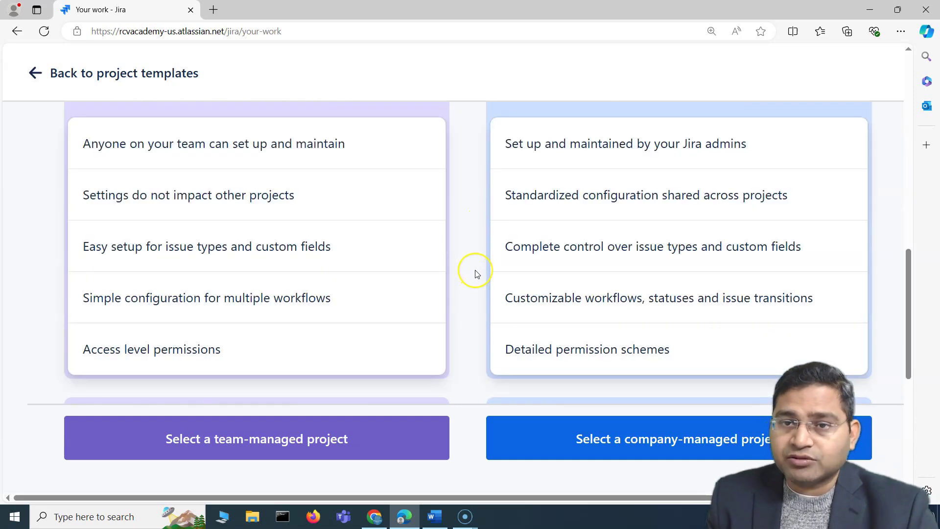
scroll(477, 274, "down", 5)
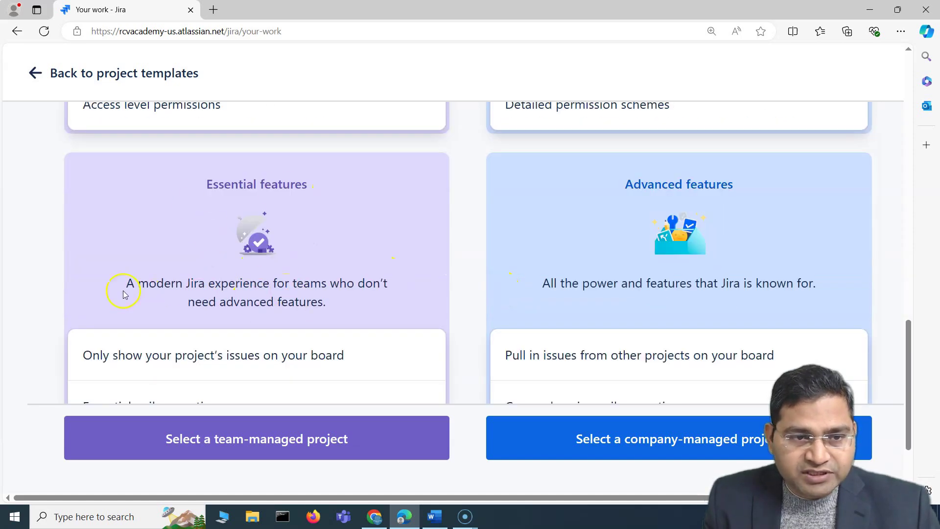
scroll(227, 297, "down", 1)
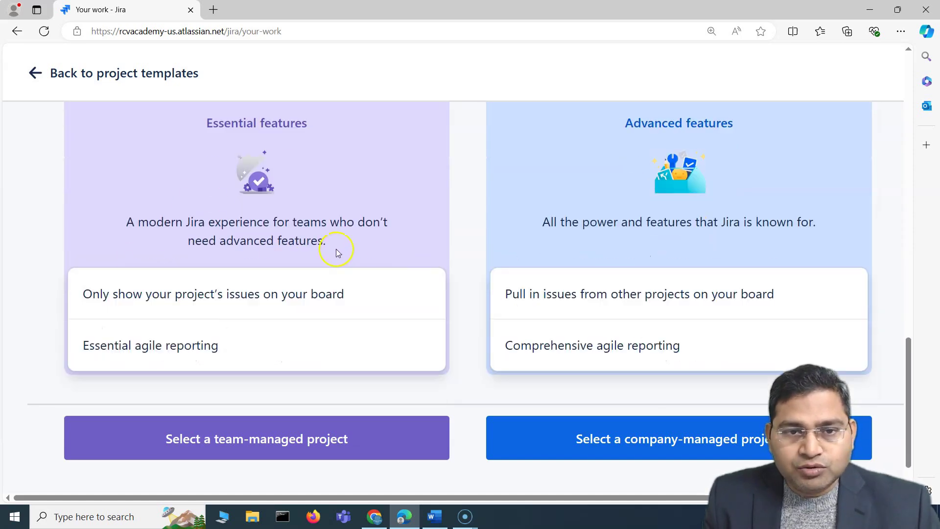
left_click_drag(326, 243, 299, 223)
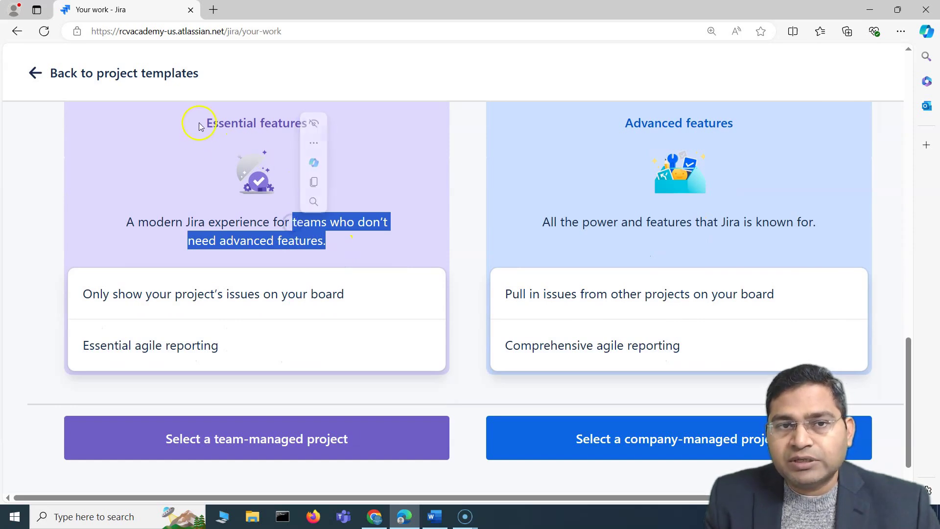
left_click_drag(200, 123, 315, 116)
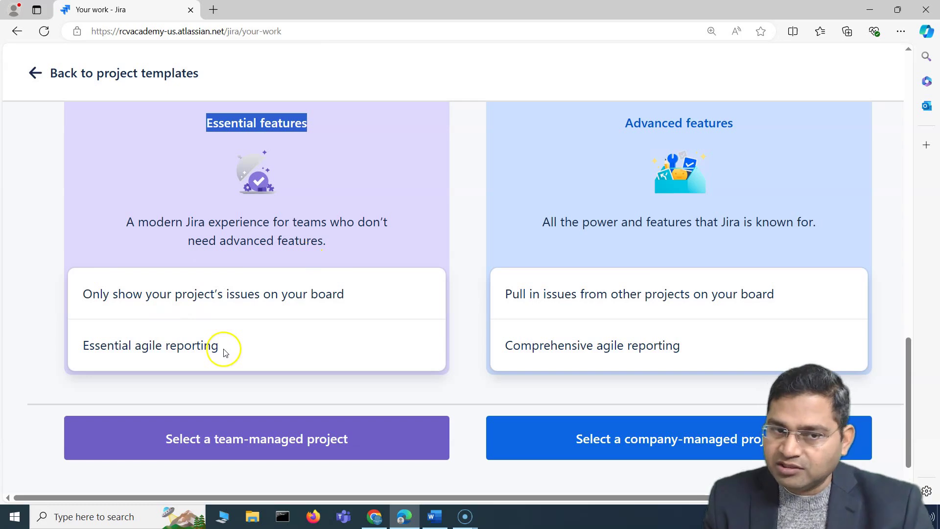
scroll(661, 268, "up", 1)
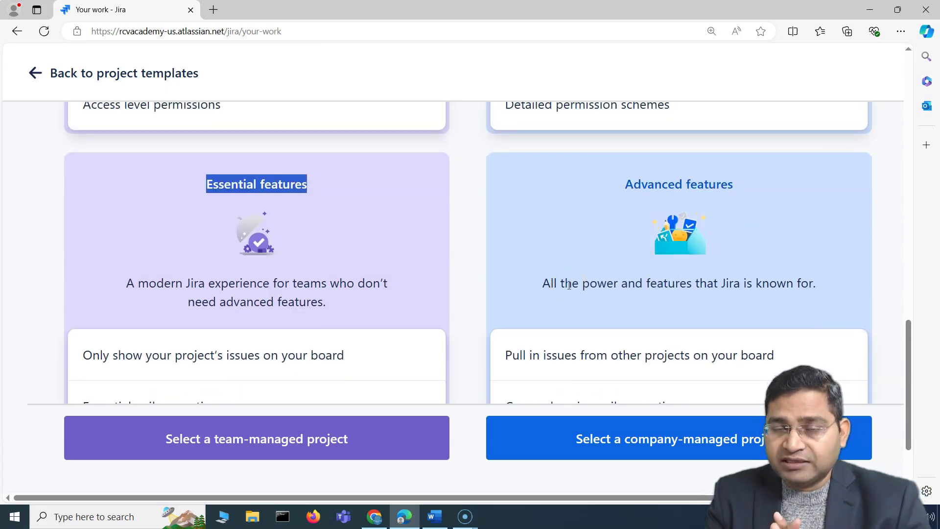
scroll(697, 280, "down", 2)
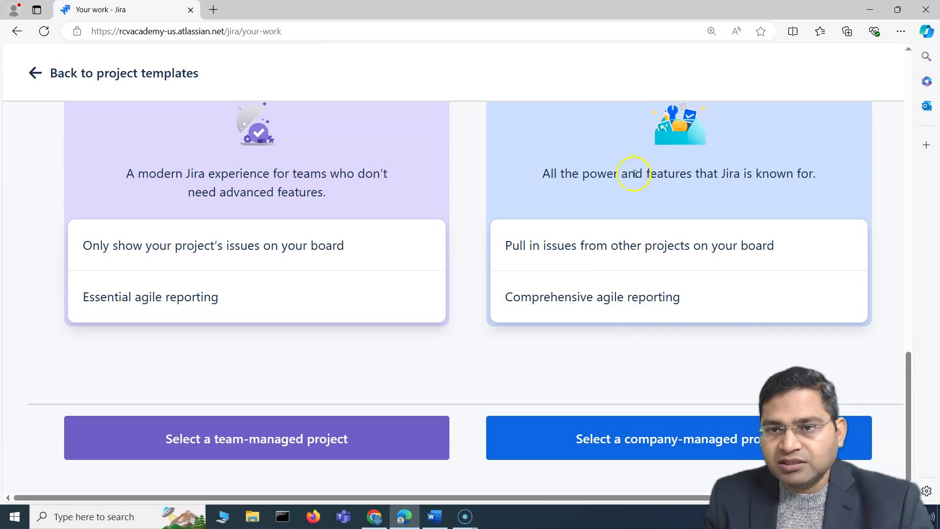
Choose a company-managed project and name it RCVAppDemo, with key RCVAP
left_click(657, 443)
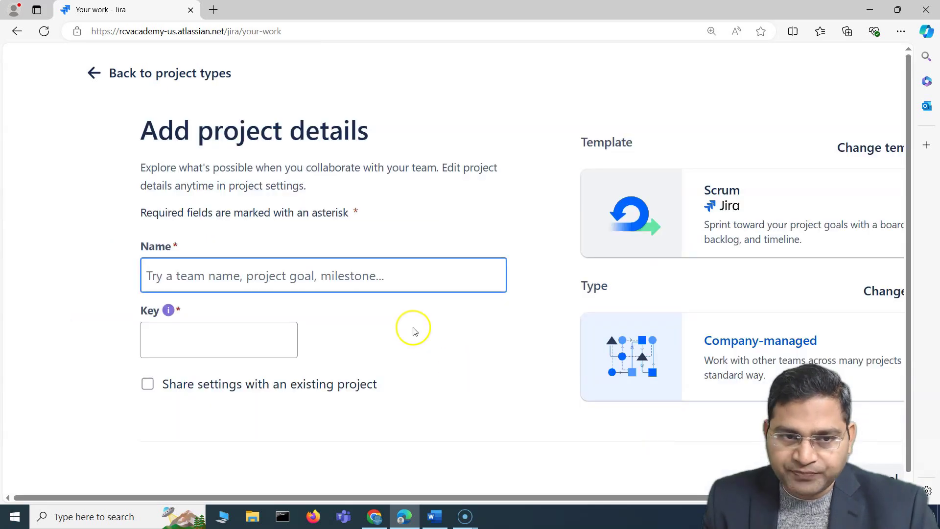
left_click(242, 276)
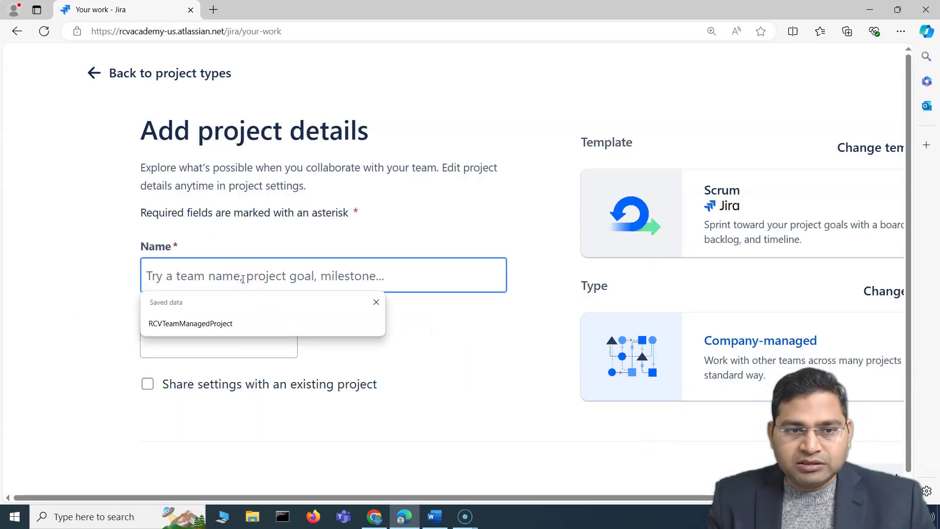
left_click(238, 278)
type("RCV")
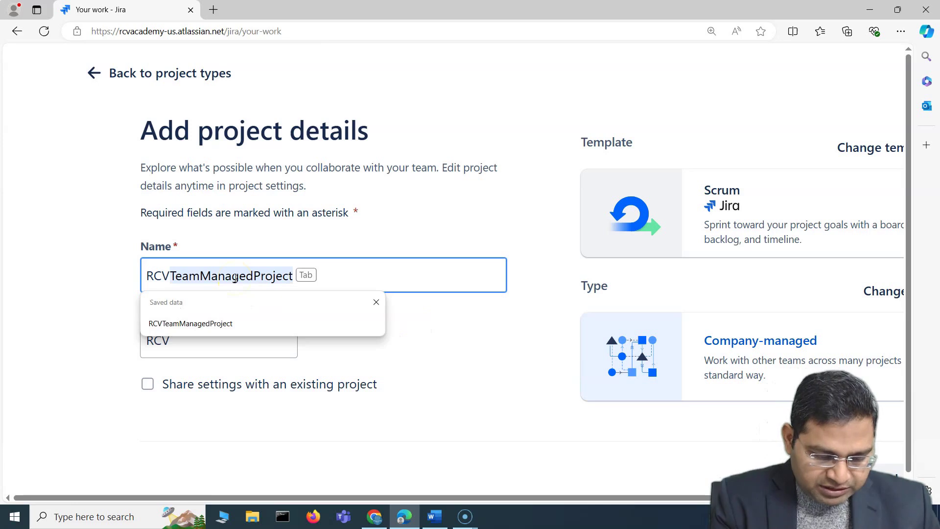
type("CompManaged")
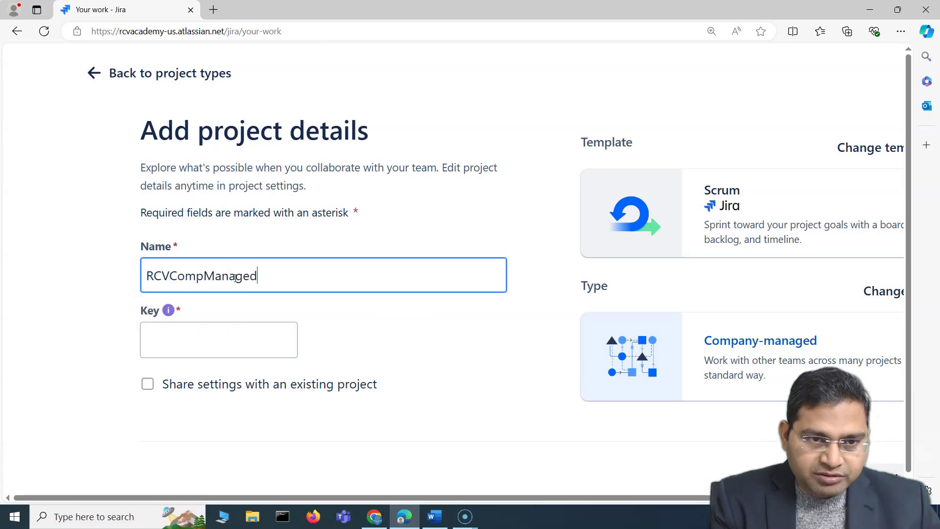
left_click(204, 275)
key("BackSpace")
key("BackSpace")
key("BackSpace")
key("BackSpace")
key("BackSpace")
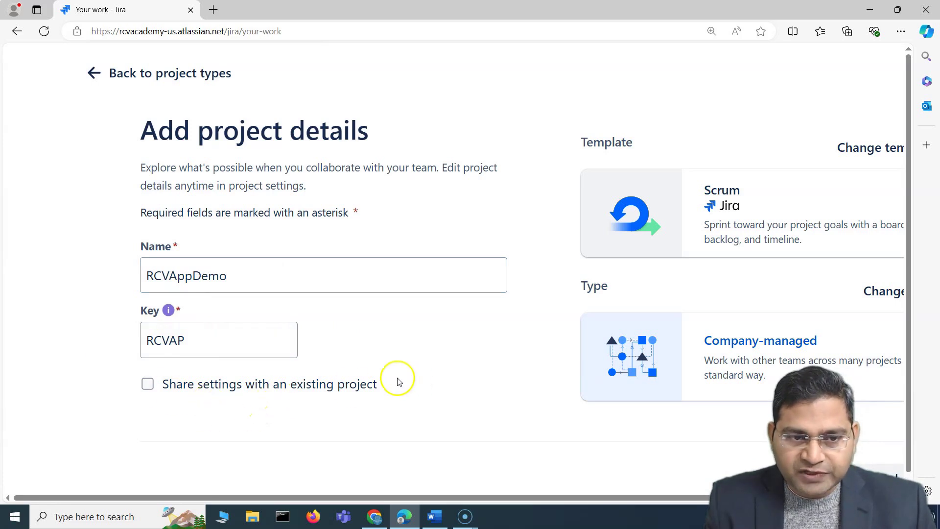
scroll(337, 496, "right", 2)
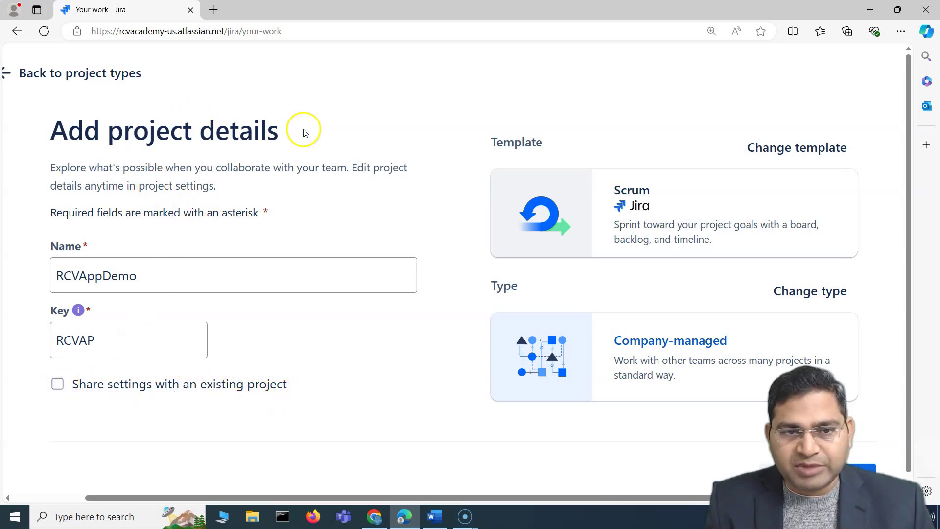
Leave 'Share settings with an existing project' unchecked and submit the RCVAppDemo details
left_click(59, 384)
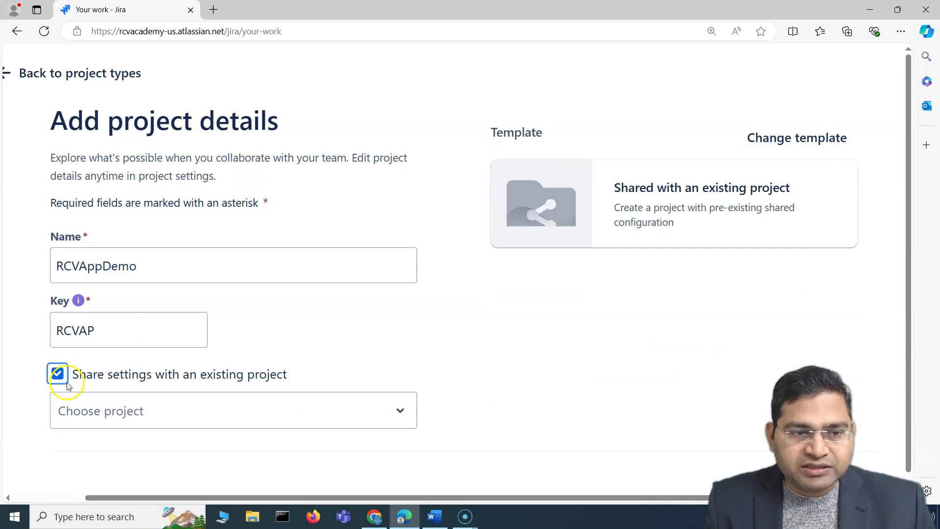
left_click(204, 413)
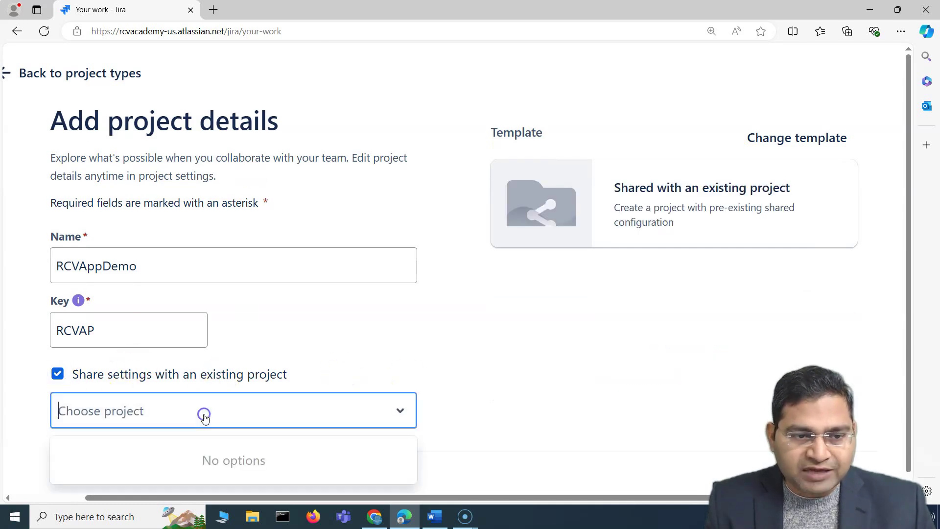
left_click(186, 414)
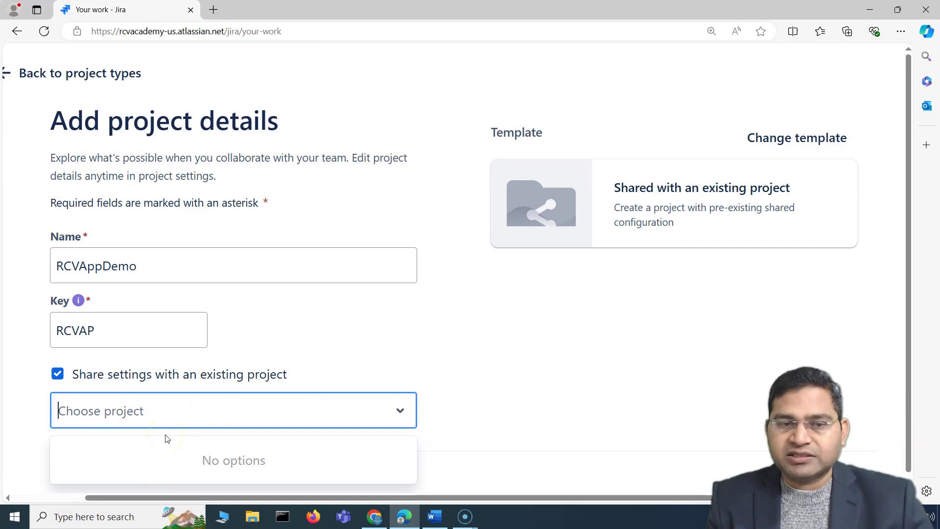
left_click(57, 374)
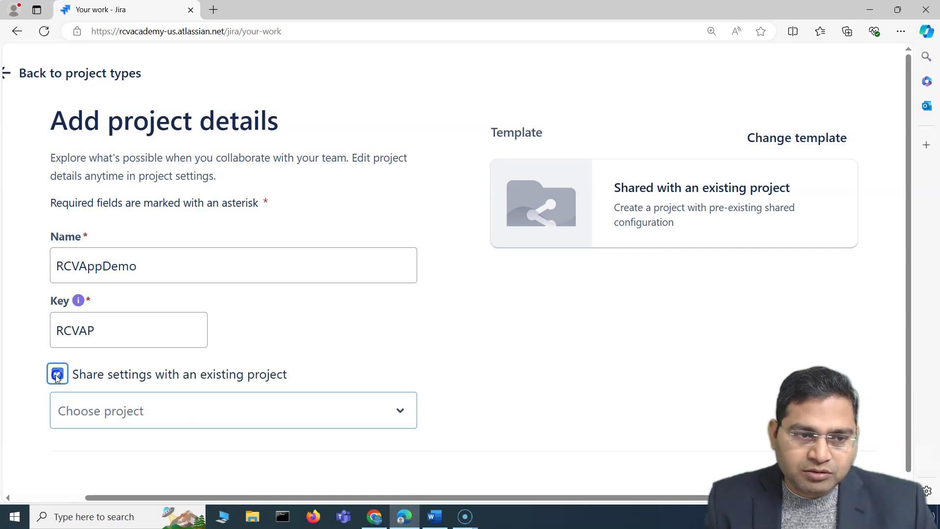
scroll(693, 199, "down", 1)
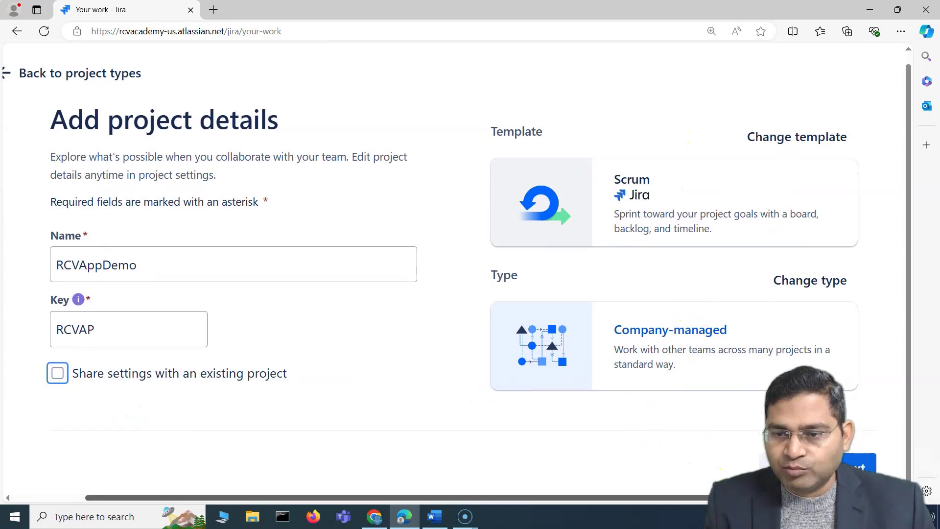
scroll(744, 470, "right", 4)
left_click(742, 469)
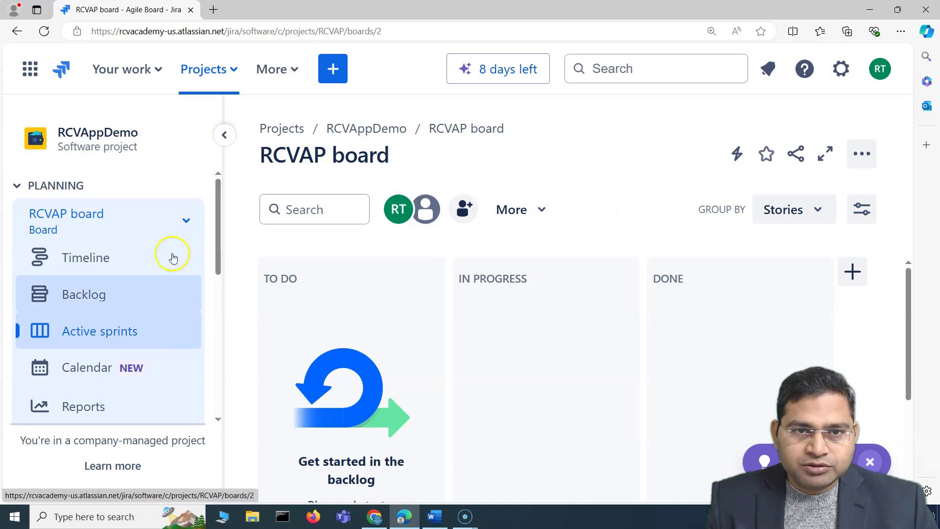
Review the empty RCVAP board, then switch to the Word document of Jira questions
scroll(136, 317, "down", 5)
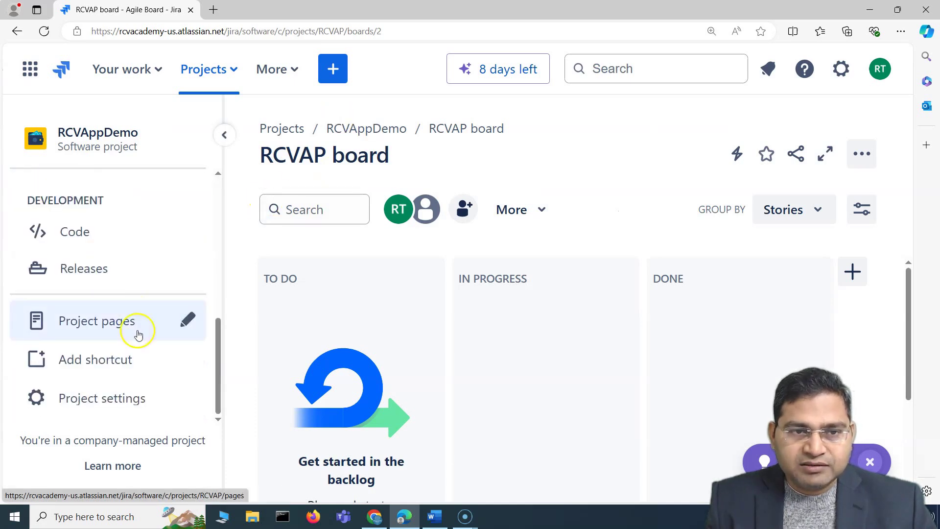
scroll(142, 255, "up", 6)
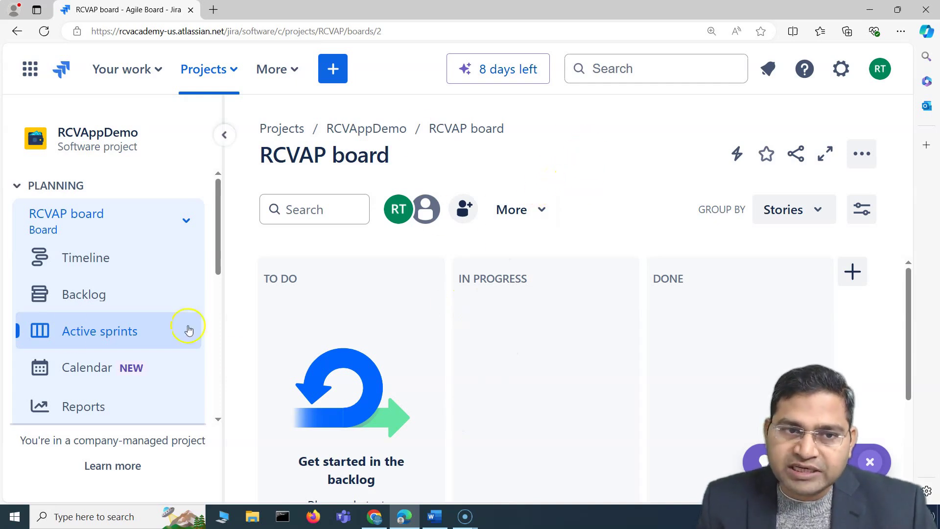
left_click(435, 518)
left_click(122, 202)
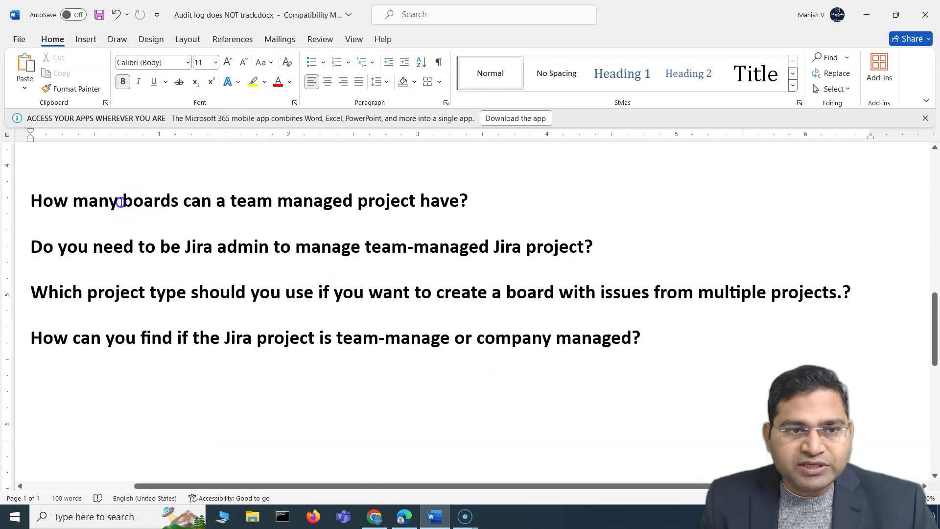
left_click_drag(58, 200, 471, 206)
left_click(471, 205)
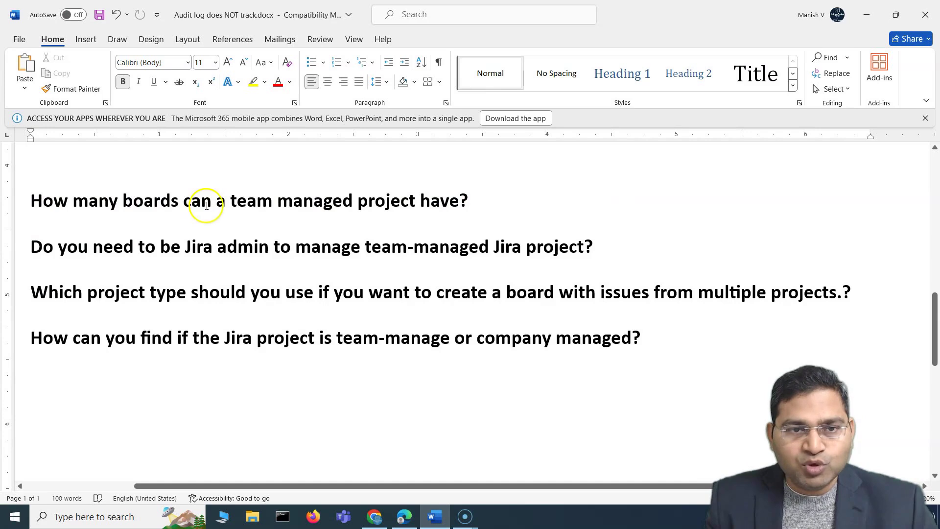
left_click_drag(495, 204, 46, 200)
left_click(508, 212)
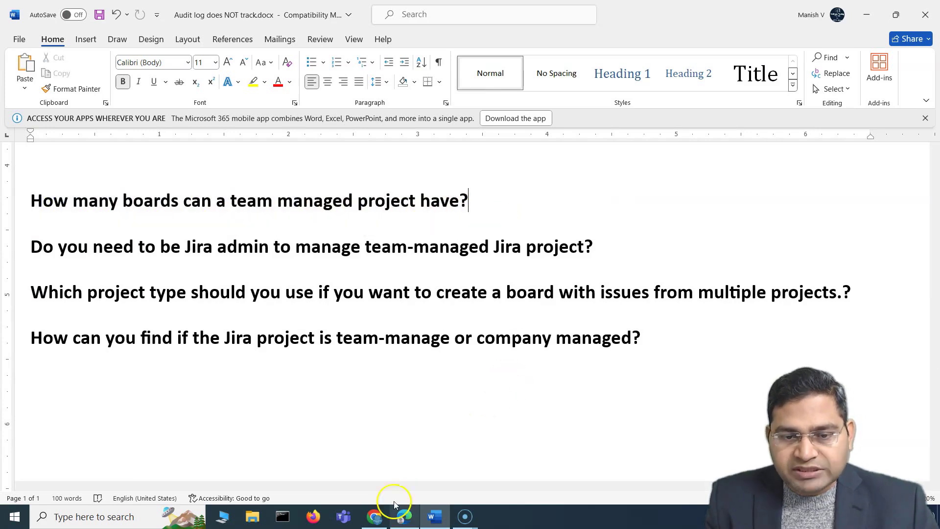
left_click(405, 517)
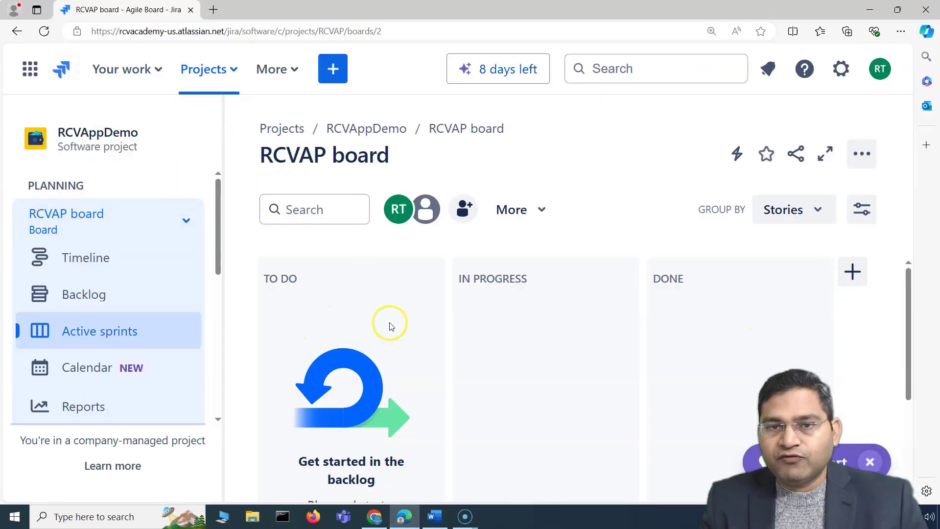
left_click(435, 517)
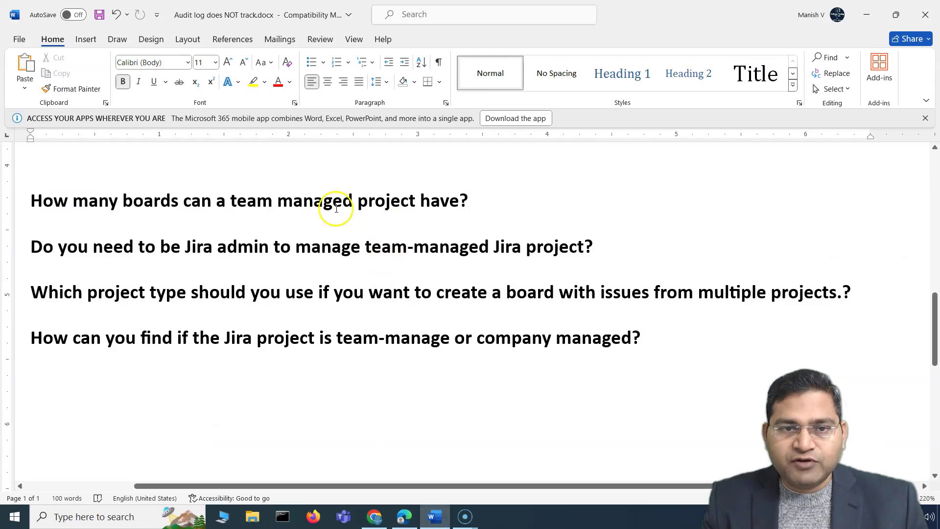
left_click_drag(193, 201, 457, 195)
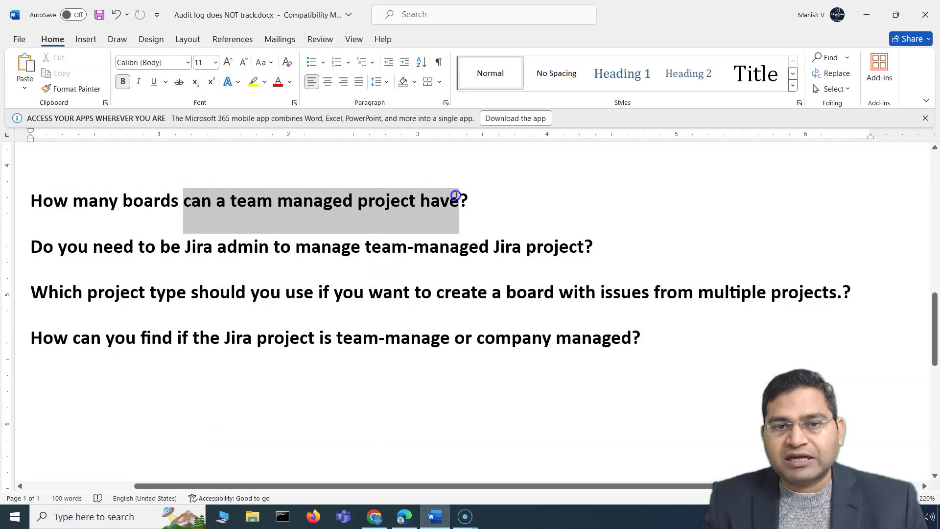
left_click(304, 212)
left_click_drag(43, 247, 592, 250)
left_click(459, 234)
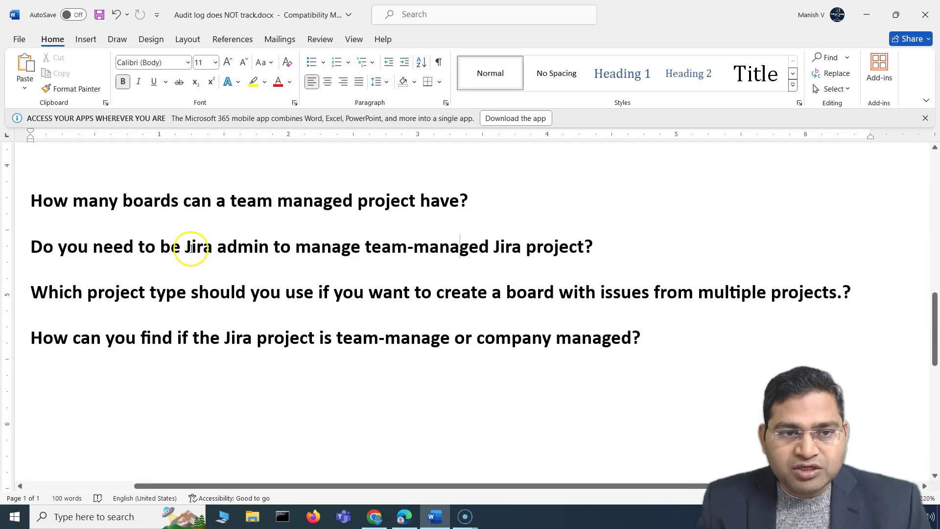
left_click_drag(187, 247, 265, 250)
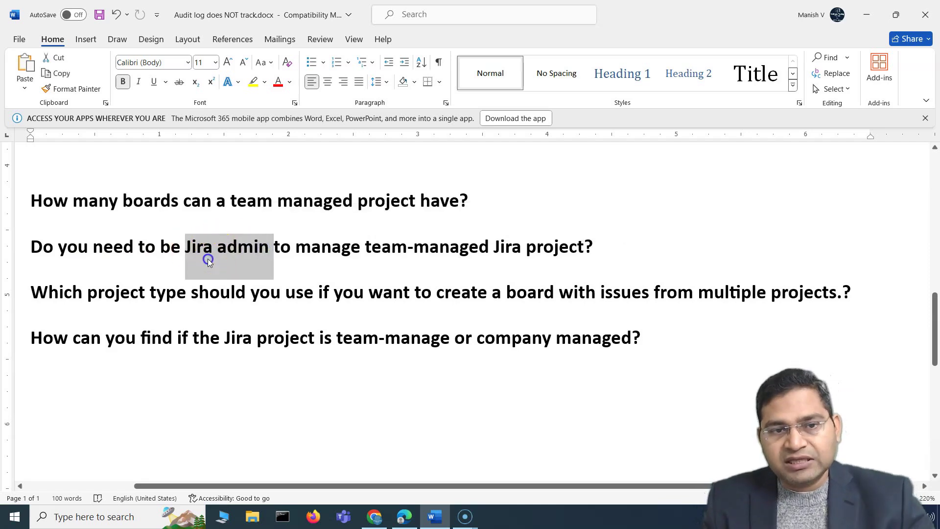
left_click(144, 262)
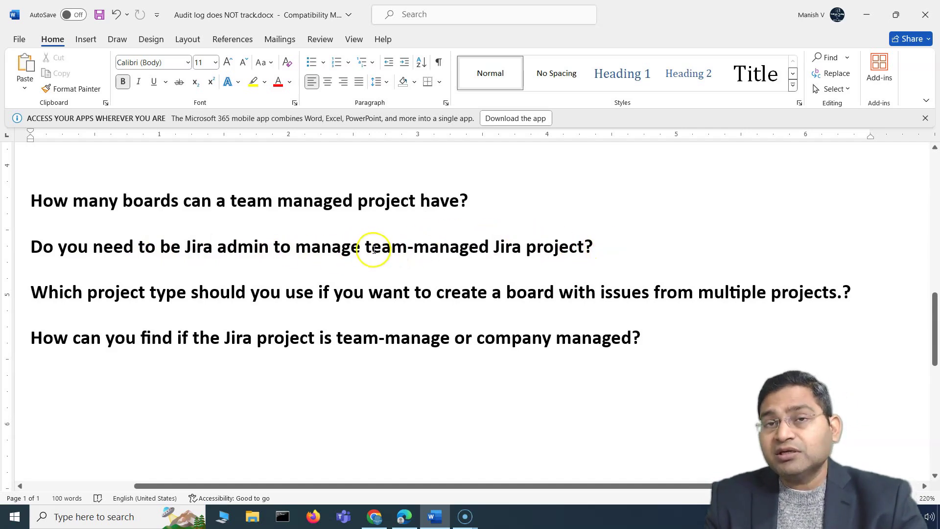
left_click_drag(597, 246, 142, 241)
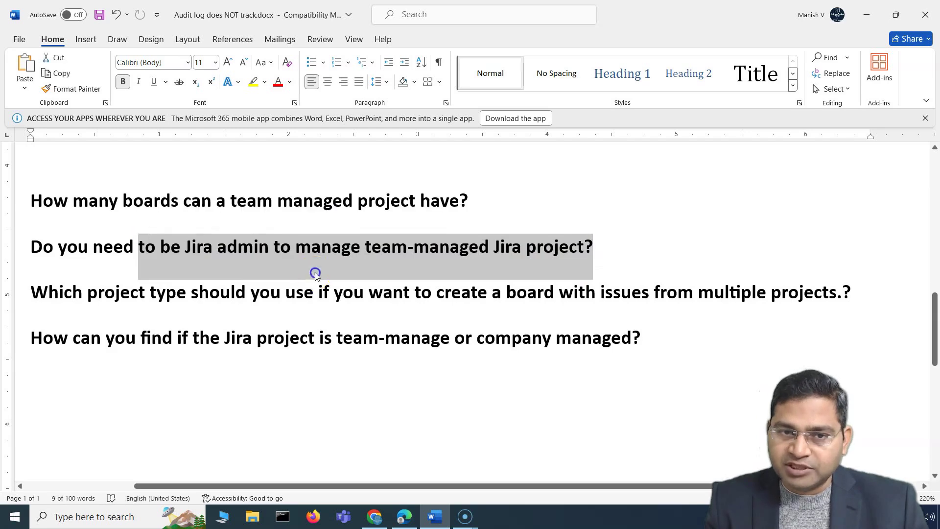
left_click(311, 246)
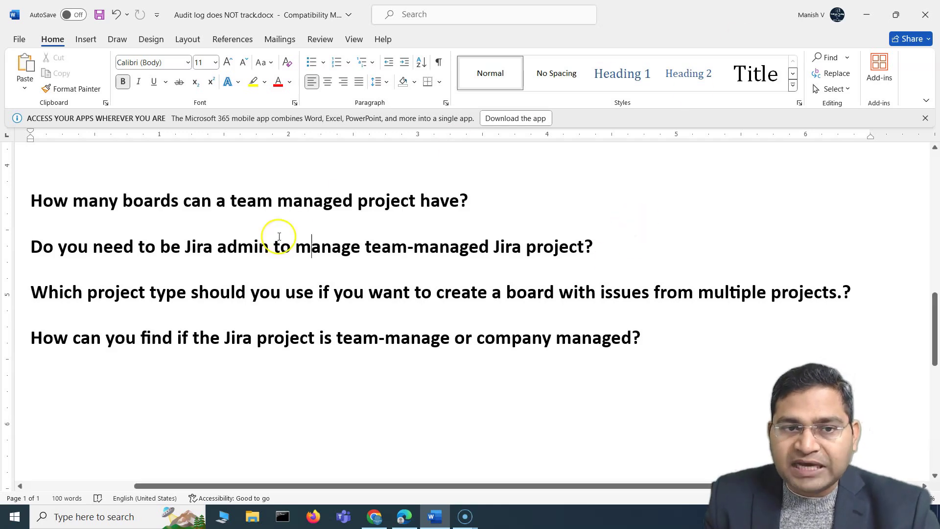
Highlight the first and last questions in Word, then return to the RCVAP board in Edge
left_click_drag(229, 198, 451, 198)
left_click(384, 291)
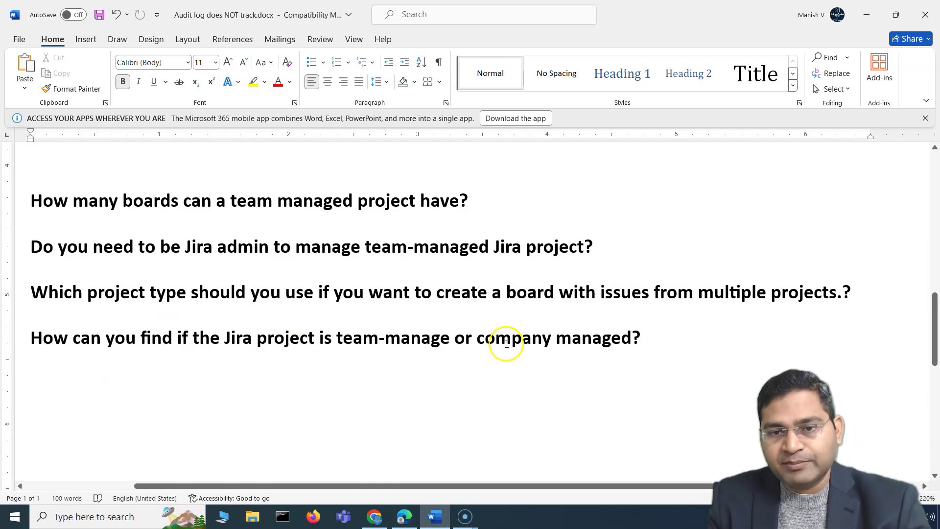
left_click_drag(653, 340, 374, 337)
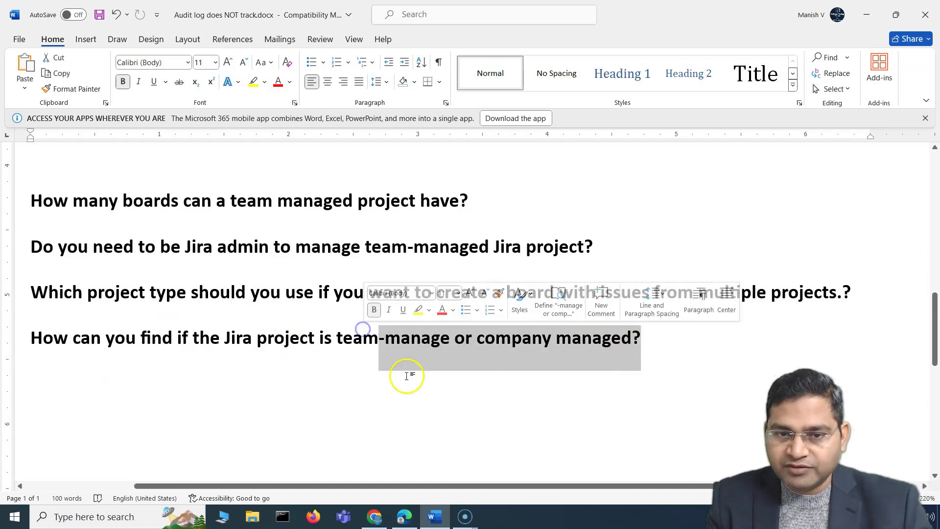
left_click(414, 392)
left_click(413, 519)
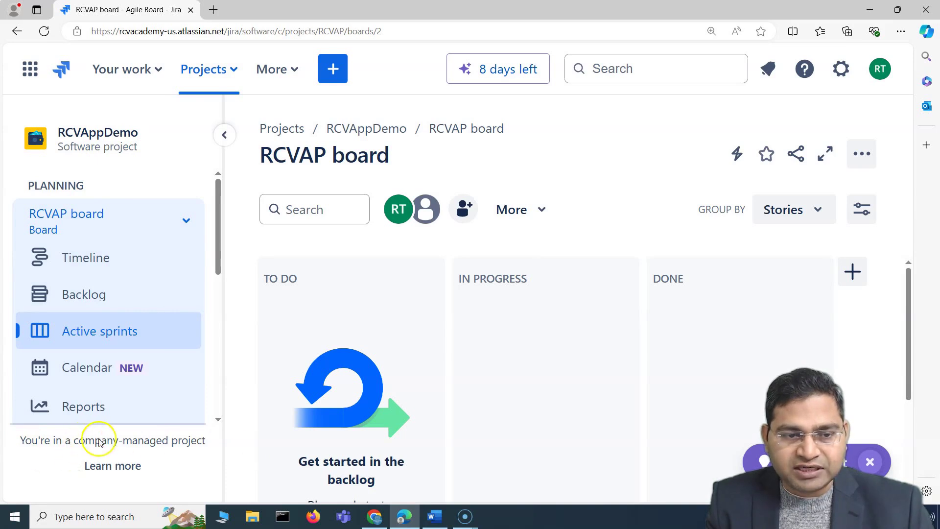
Highlight the company-managed project notice and open the full list of projects
left_click_drag(21, 441, 207, 444)
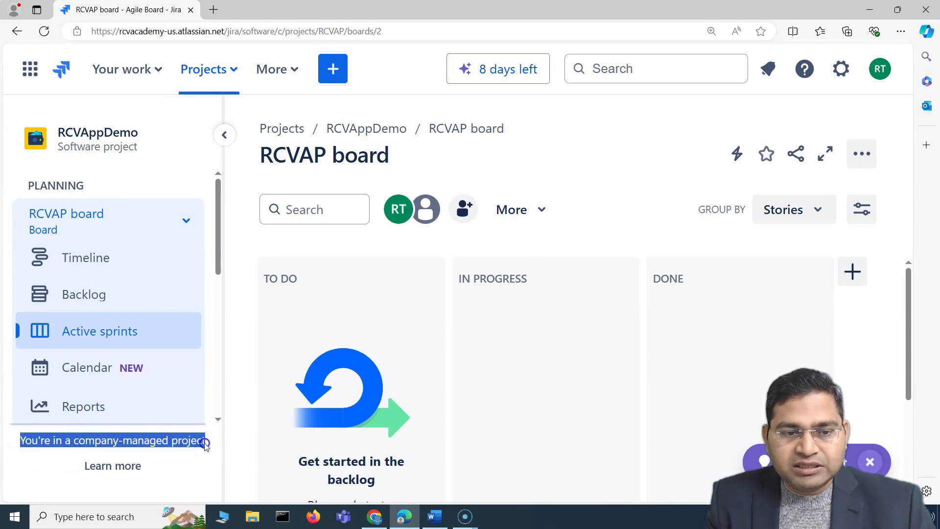
left_click(237, 69)
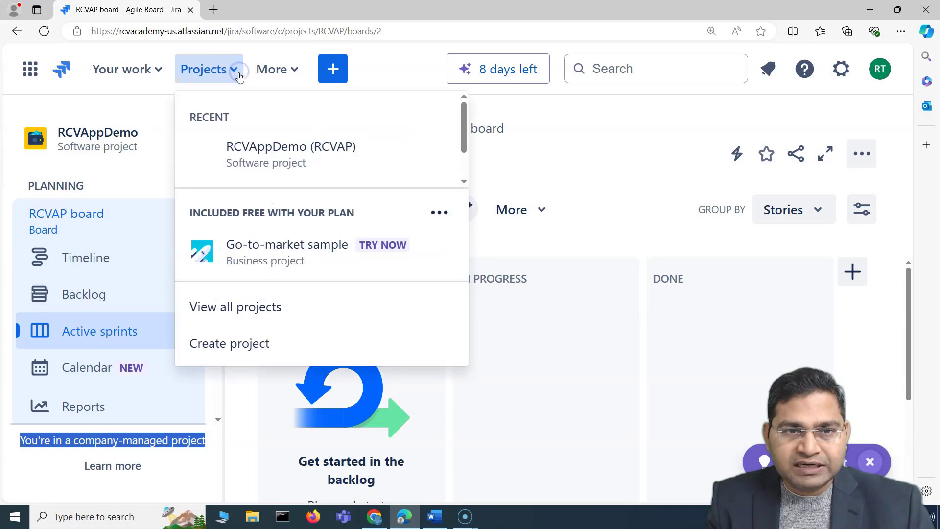
left_click(265, 311)
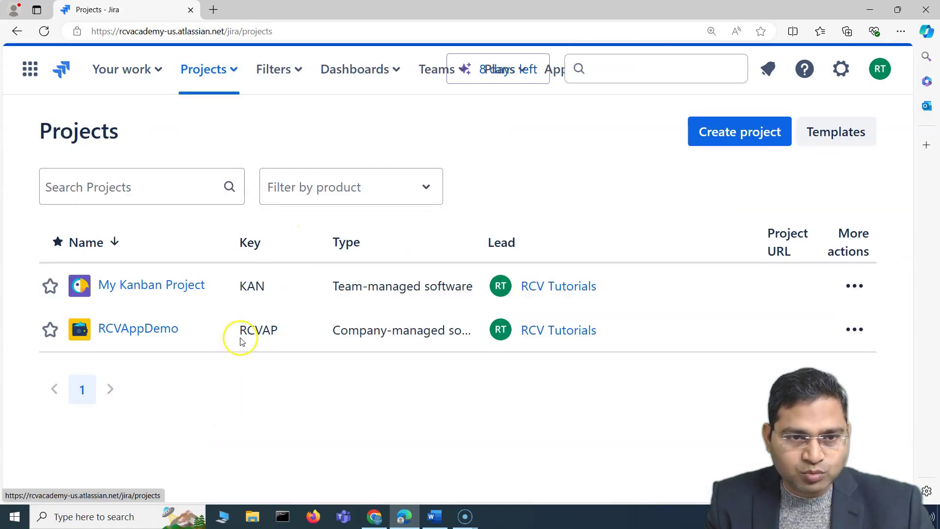
Compare types: My Kanban Project is team-managed, RCVAppDemo is company-managed
left_click_drag(334, 286, 473, 287)
left_click(352, 294)
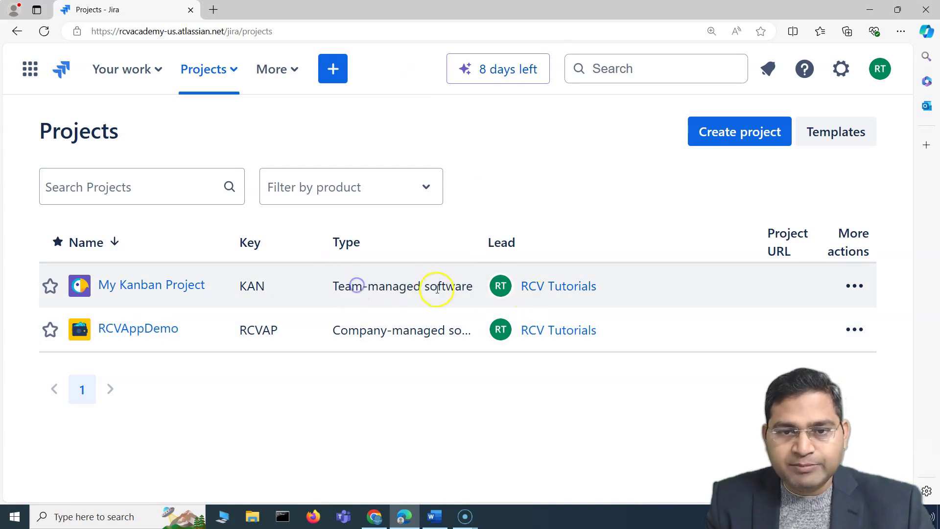
left_click_drag(340, 330, 461, 330)
left_click(359, 325)
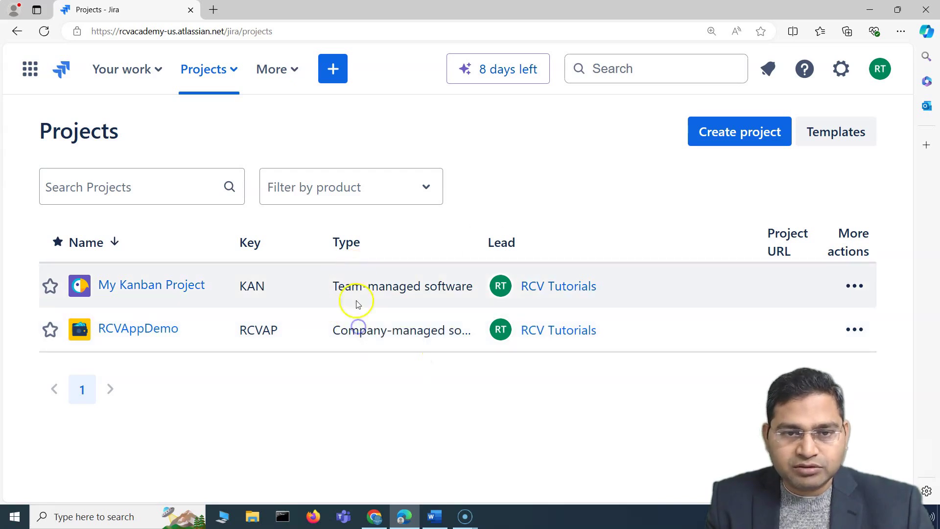
left_click(231, 69)
left_click(384, 415)
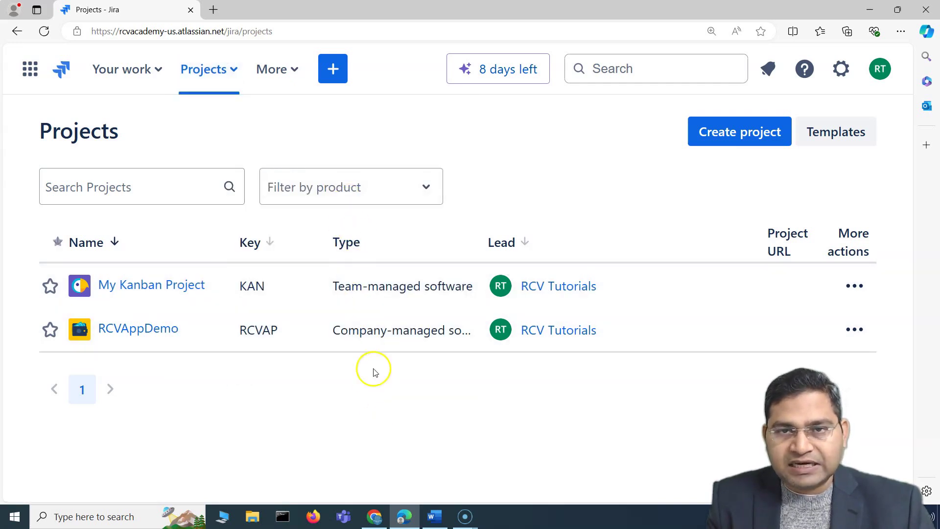
Open My Kanban Project's KAN board, note its team-managed notice, and return to Word
left_click(143, 287)
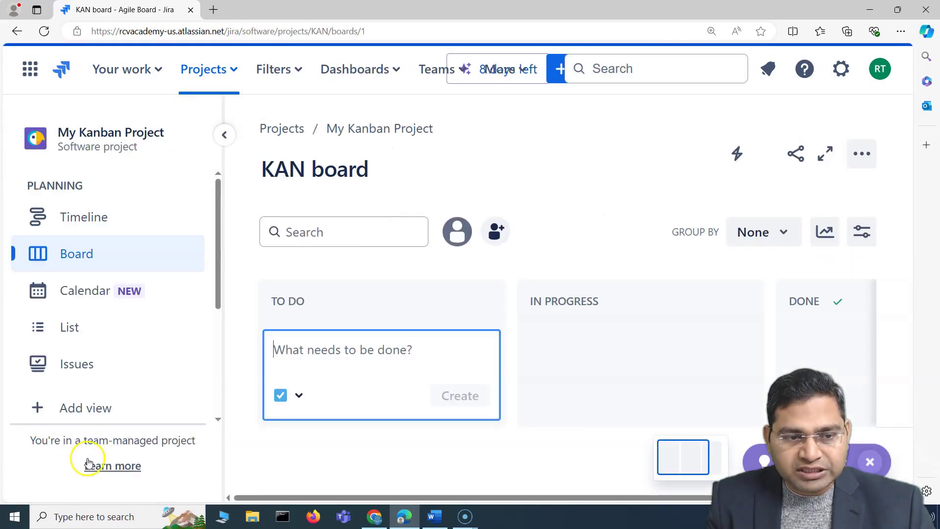
triple_click(98, 439)
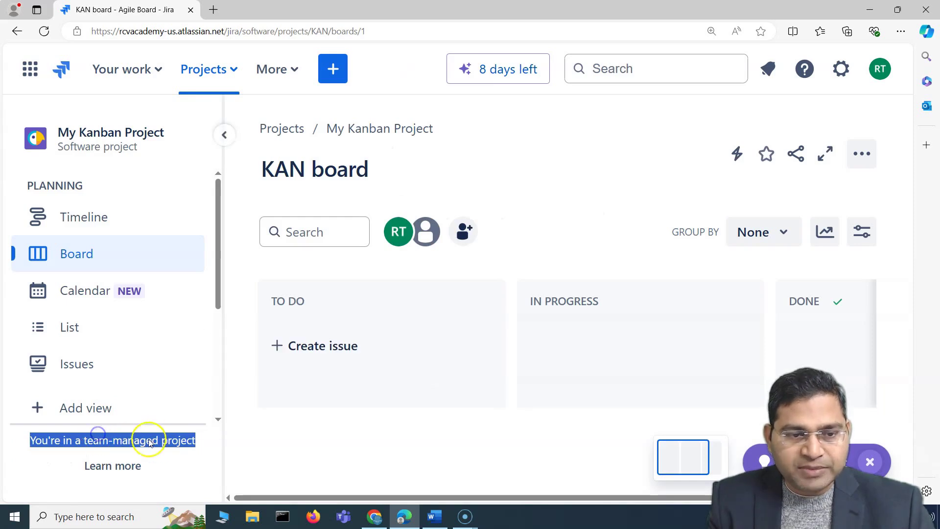
left_click(59, 443)
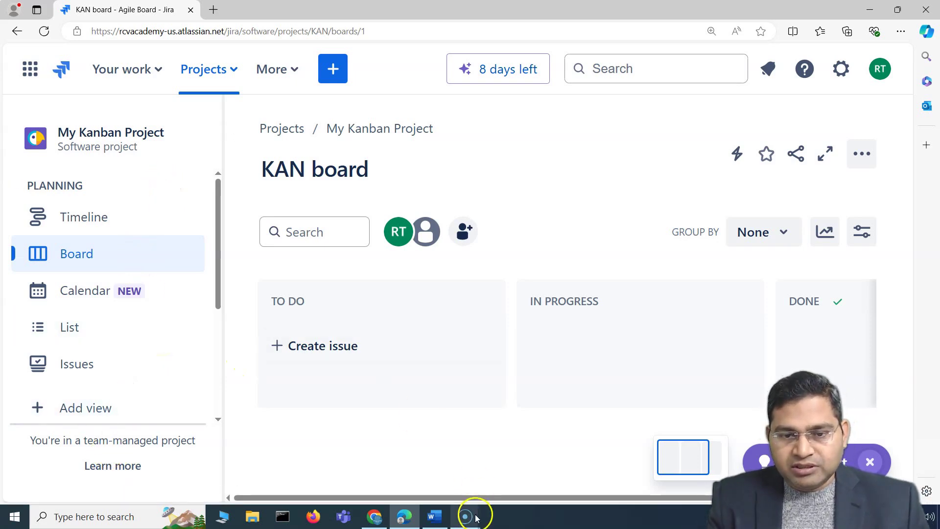
left_click(434, 517)
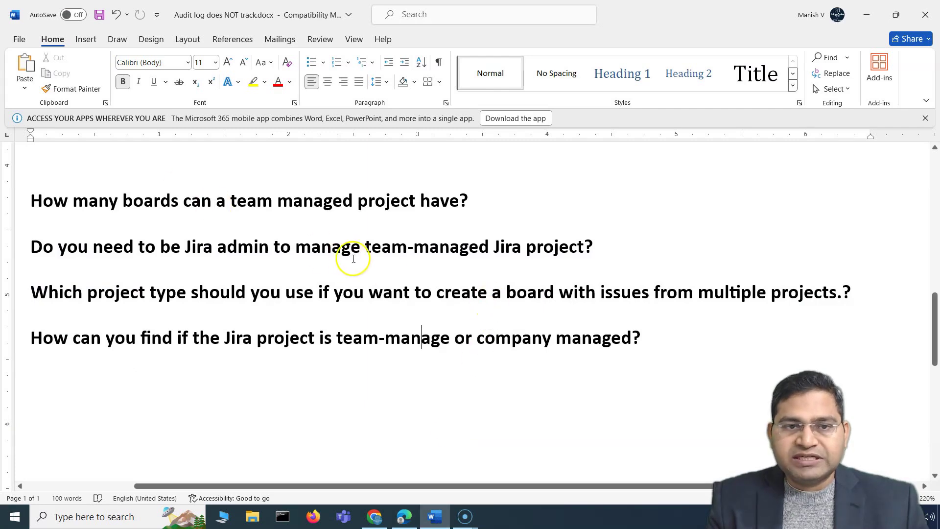